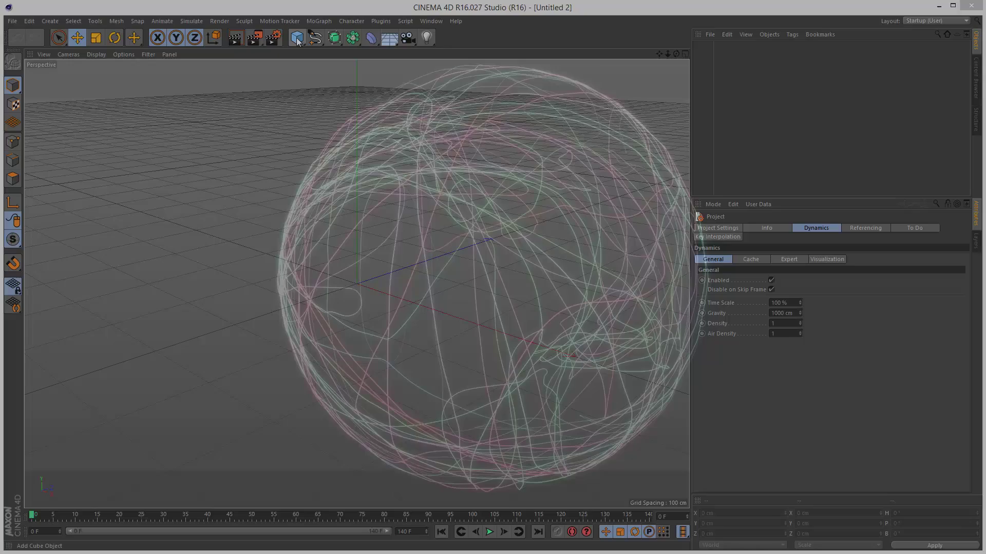
Add a sphere with a 300 cm radius, then add a MoGraph Cloner.
{"action": "left_click", "coordinate": [297, 37]}
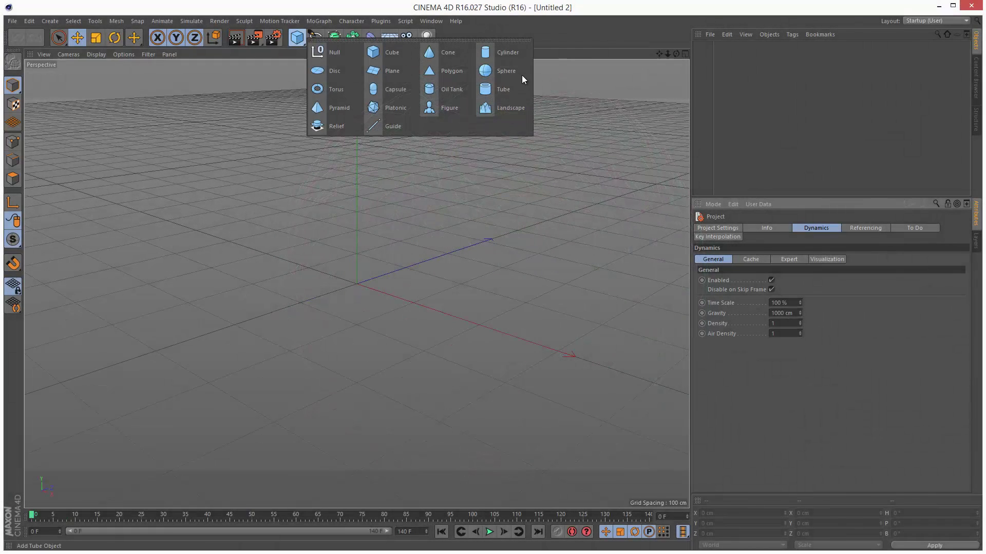
{"action": "left_click", "coordinate": [521, 75]}
{"action": "double_click", "coordinate": [760, 250]}
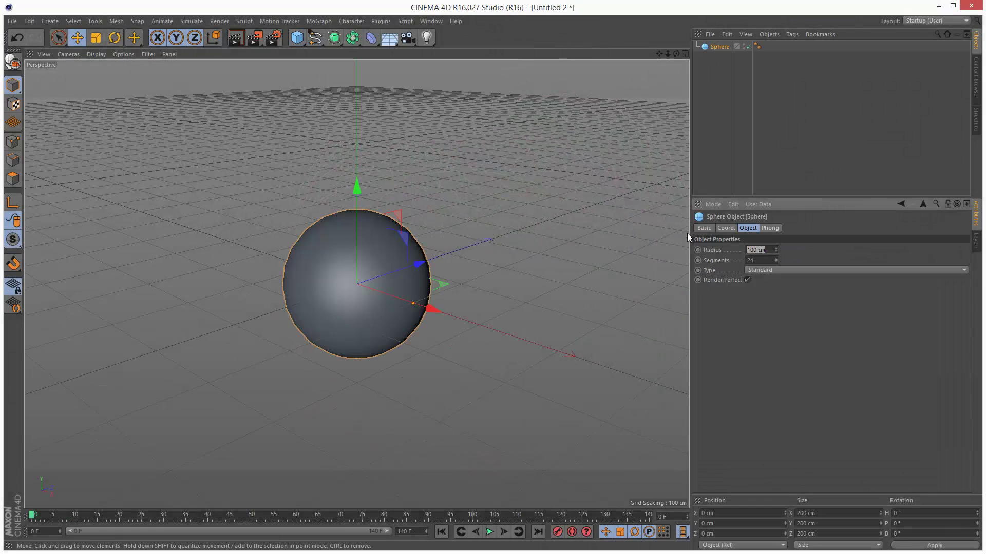
{"action": "type", "text": "300"}
{"action": "key", "text": "Return"}
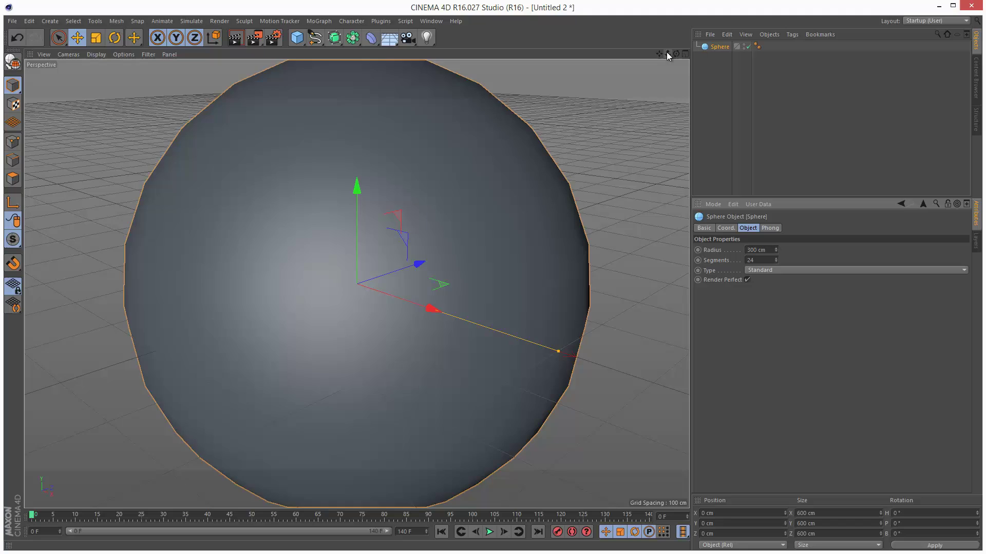
{"action": "left_click_drag", "start_coordinate": [667, 54], "coordinate": [515, 315]}
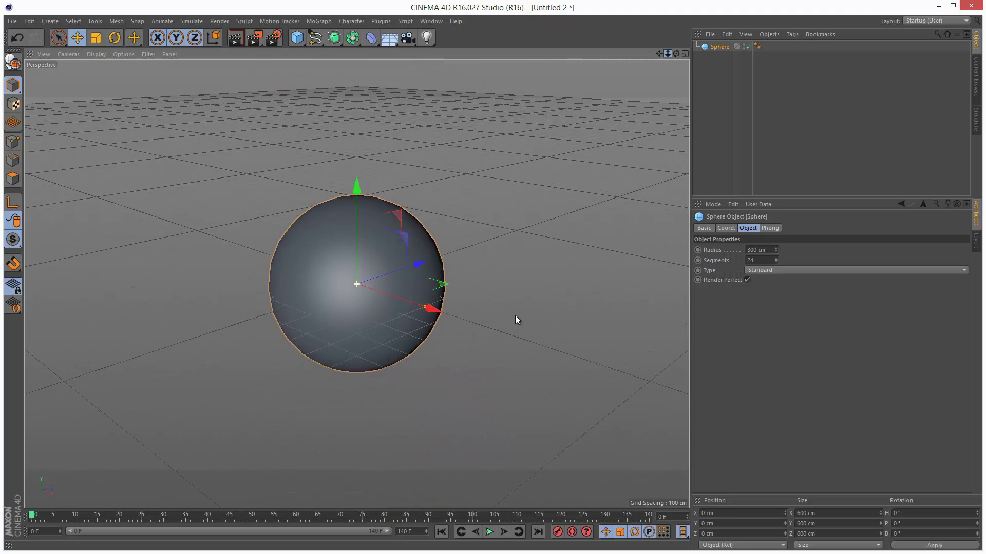
{"action": "left_click", "coordinate": [324, 20]}
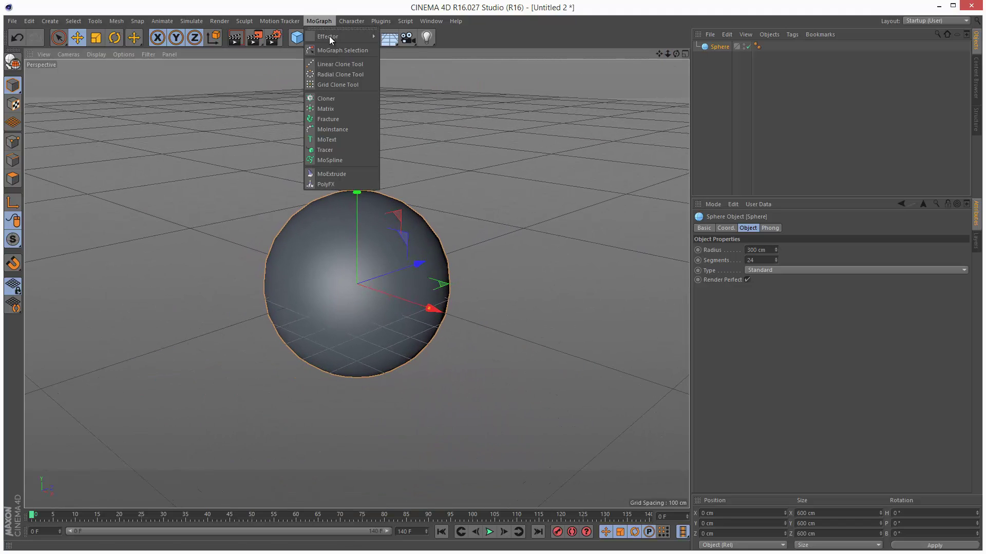
{"action": "left_click", "coordinate": [334, 95]}
Add a second sphere with an 11 cm radius and raise it above the big one.
{"action": "left_click_drag", "start_coordinate": [296, 37], "coordinate": [343, 53]}
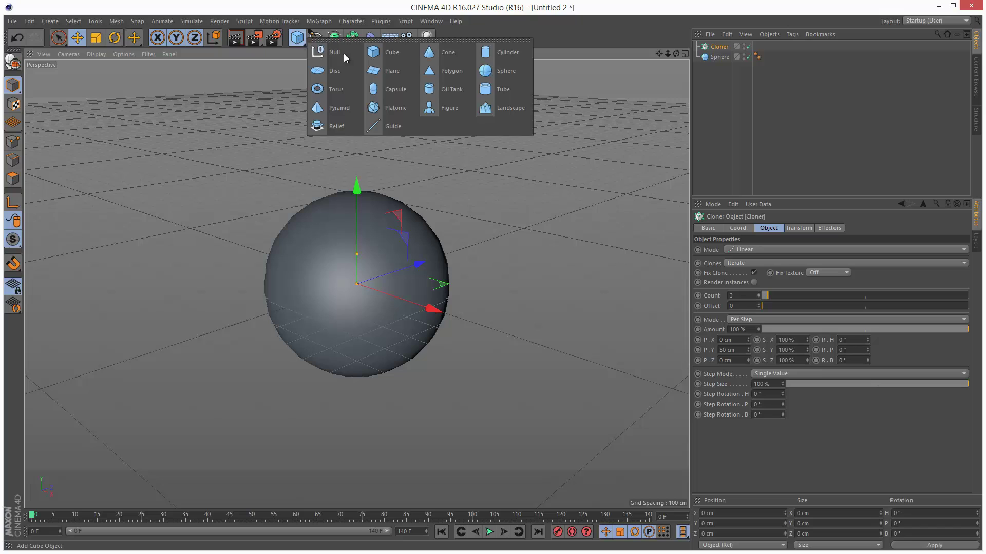
{"action": "left_click", "coordinate": [503, 72]}
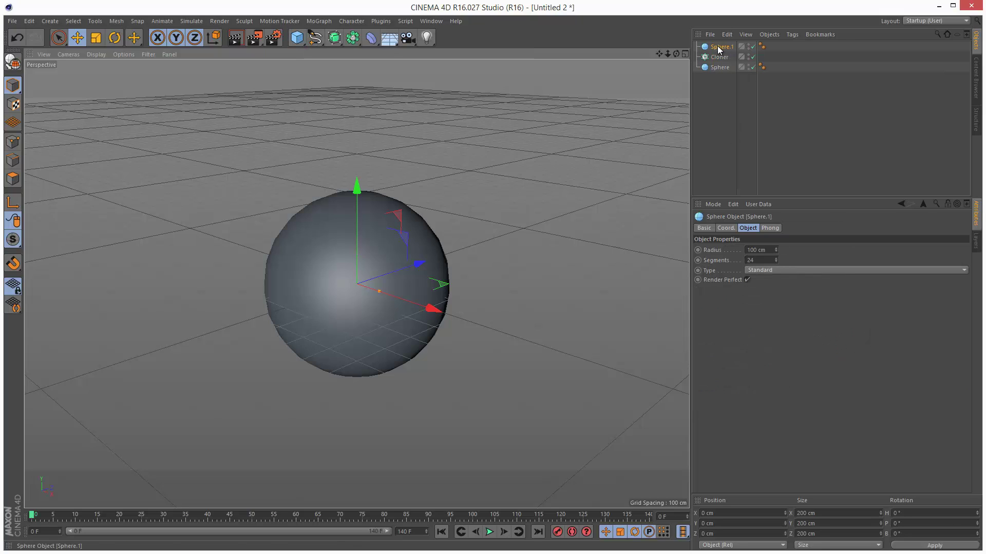
{"action": "left_click", "coordinate": [775, 251]}
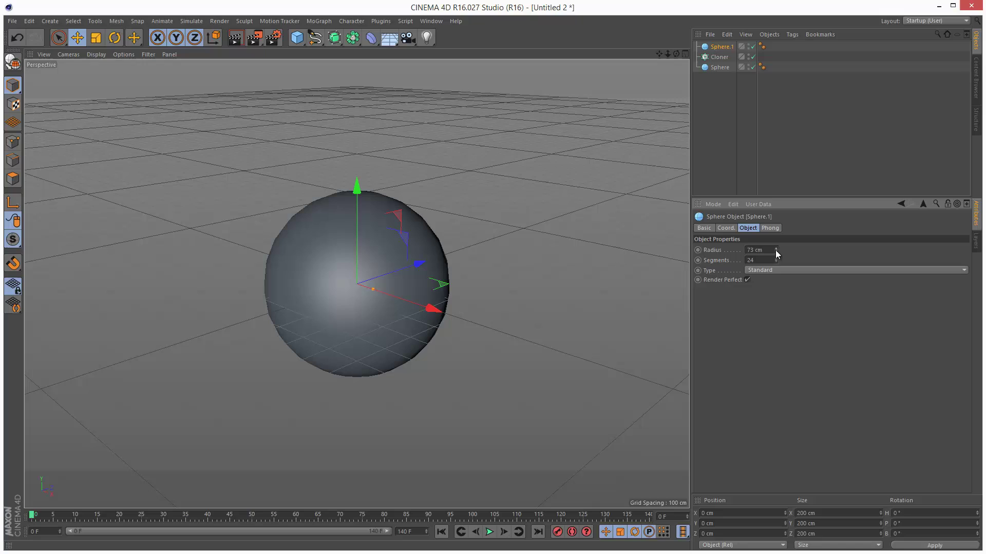
{"action": "left_click_drag", "start_coordinate": [775, 250], "coordinate": [775, 251]}
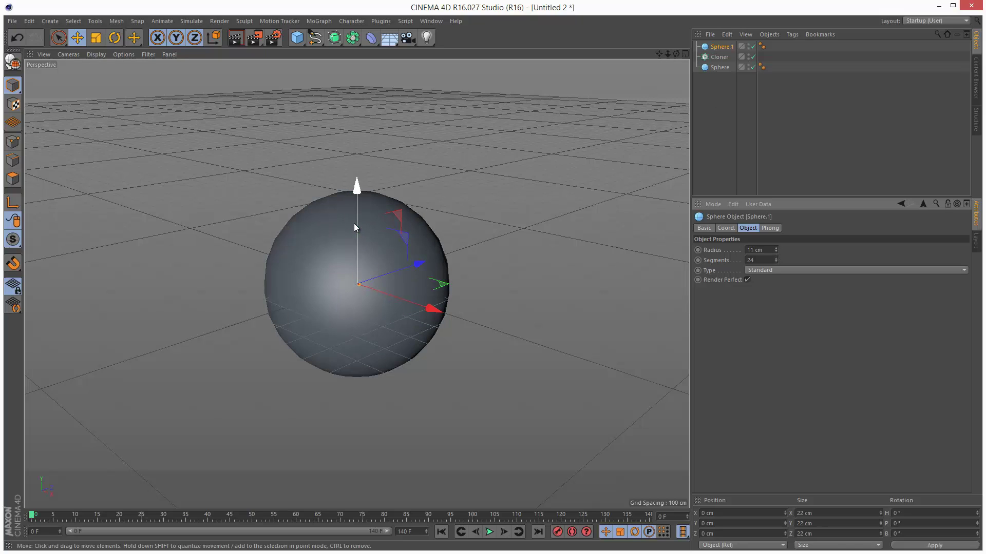
{"action": "left_click_drag", "start_coordinate": [354, 224], "coordinate": [353, 93]}
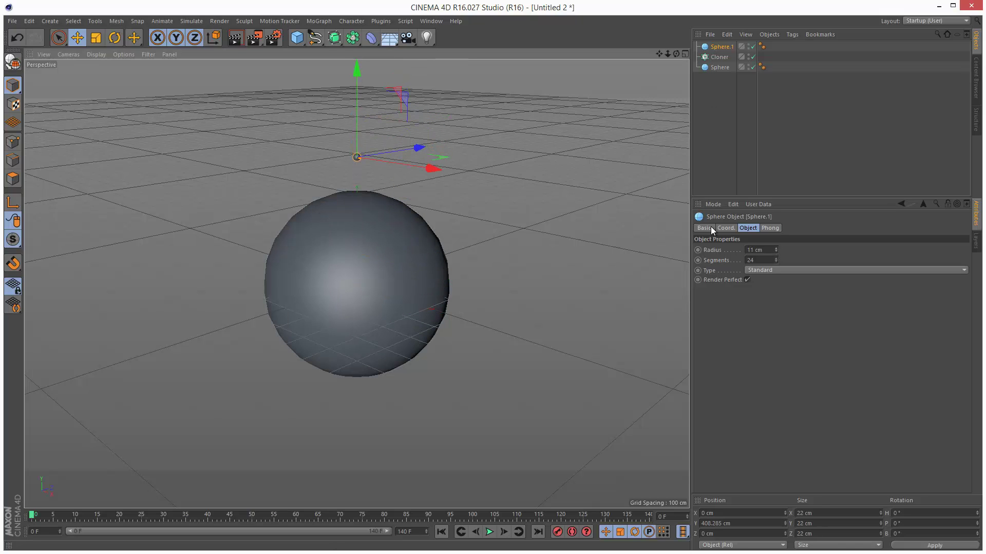
Rename the small sphere 'sSphere' and the big sphere 'lSphere'.
{"action": "double_click", "coordinate": [722, 47]}
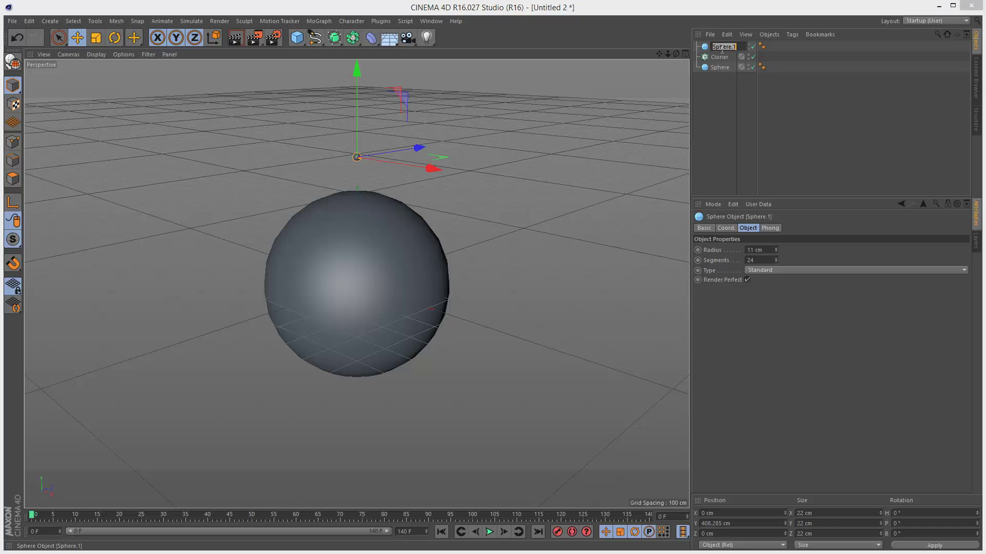
{"action": "type", "text": "sSphere"}
{"action": "left_click", "coordinate": [719, 68]}
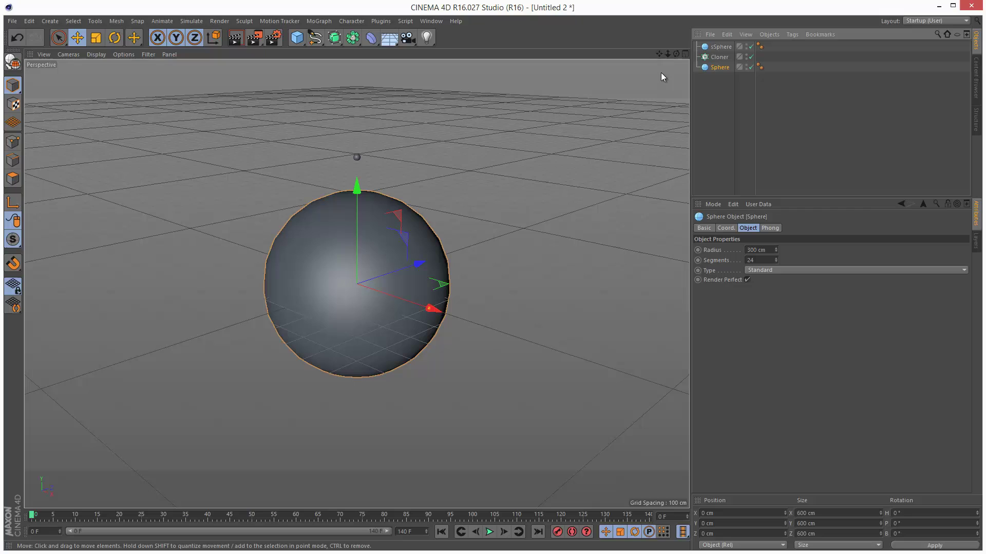
{"action": "double_click", "coordinate": [719, 68]}
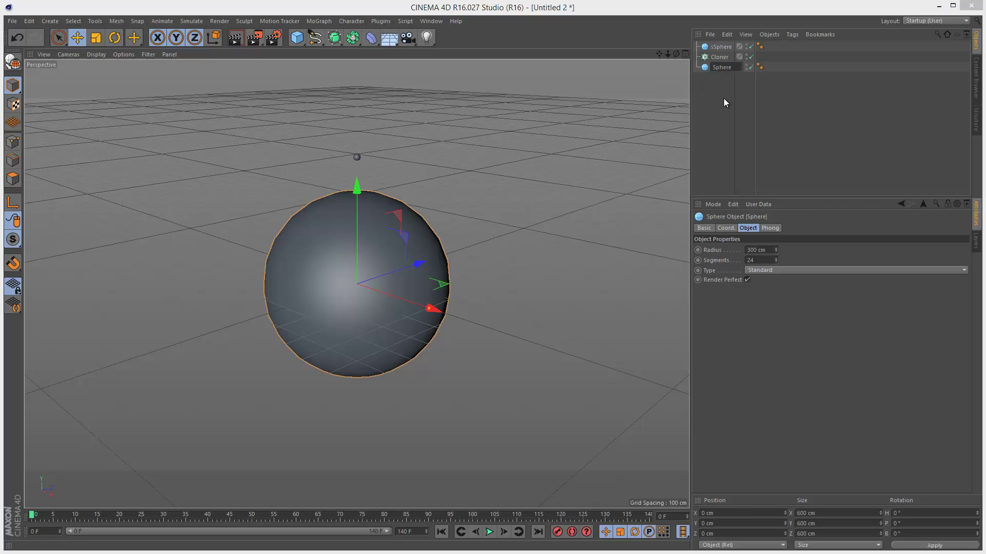
{"action": "type", "text": "lSphere"}
{"action": "key", "text": "Return"}
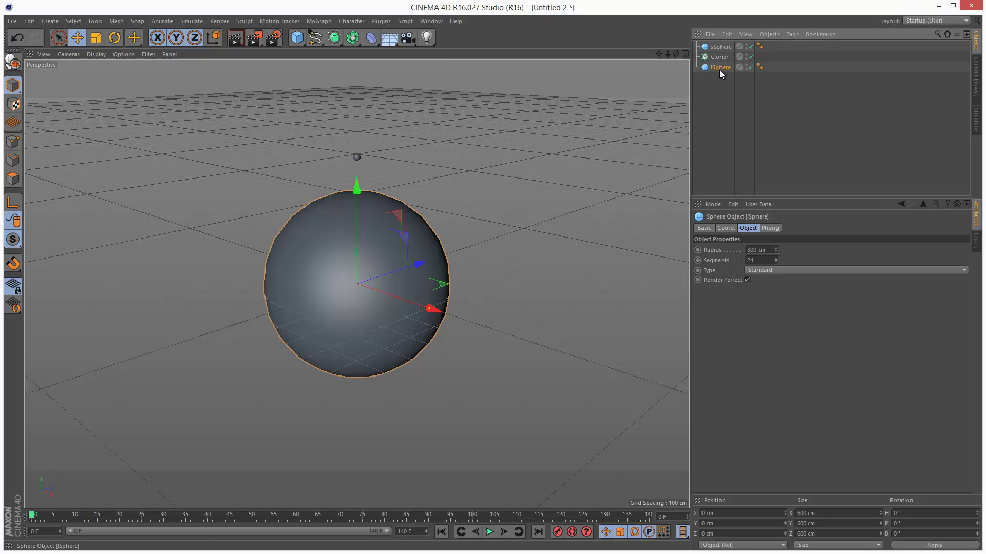
Set the Type of both lSphere and sSphere to Icosahedron.
{"action": "left_click", "coordinate": [789, 270]}
{"action": "left_click", "coordinate": [775, 321]}
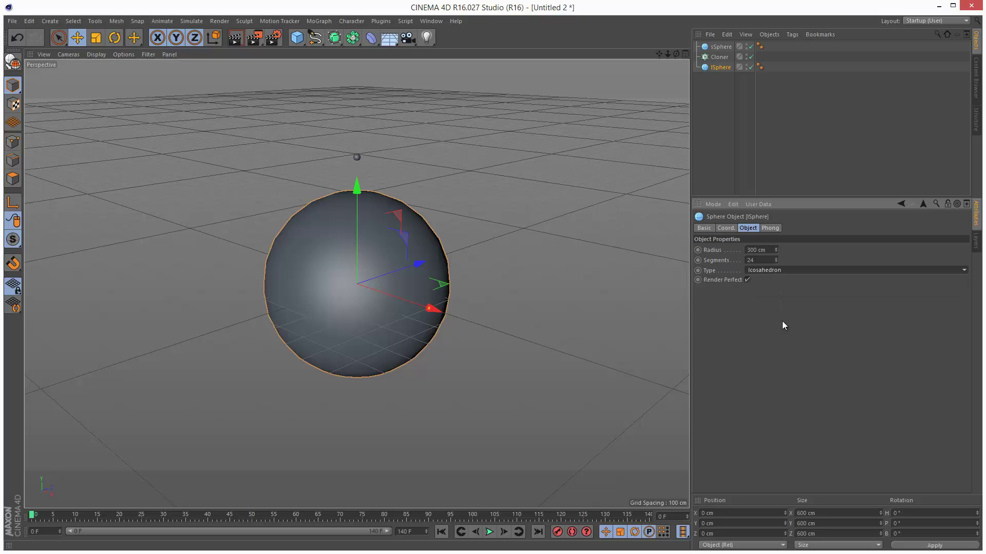
{"action": "left_click", "coordinate": [721, 47]}
{"action": "left_click", "coordinate": [784, 270]}
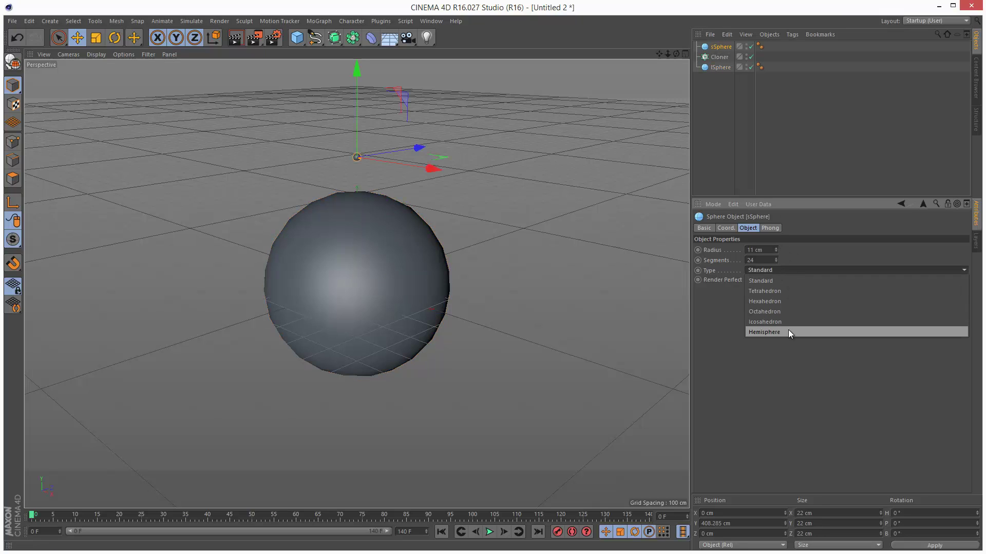
{"action": "left_click", "coordinate": [787, 331]}
Switch the viewport display to Quick Shading (Lines).
{"action": "left_click", "coordinate": [74, 53]}
{"action": "mouse_move", "coordinate": [88, 54]}
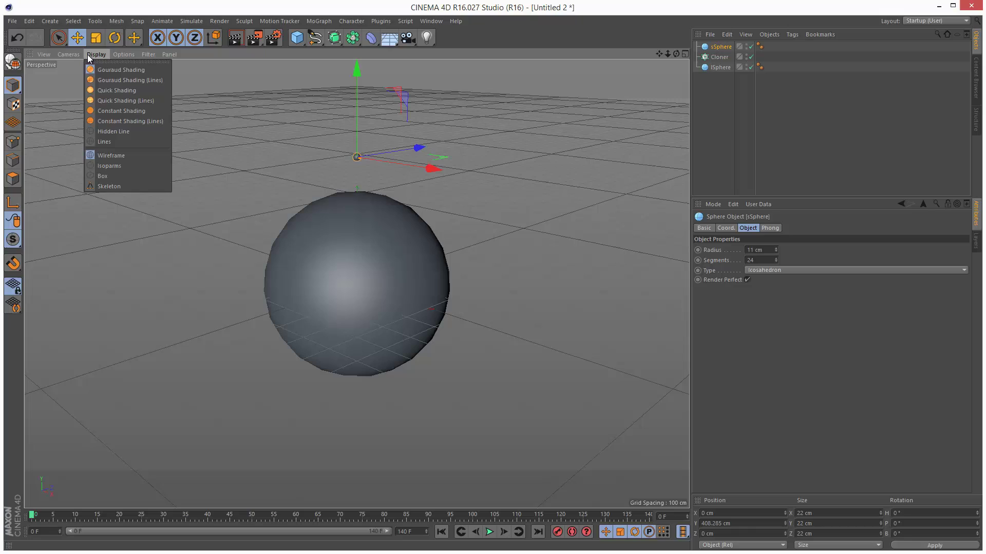
{"action": "left_click", "coordinate": [109, 101]}
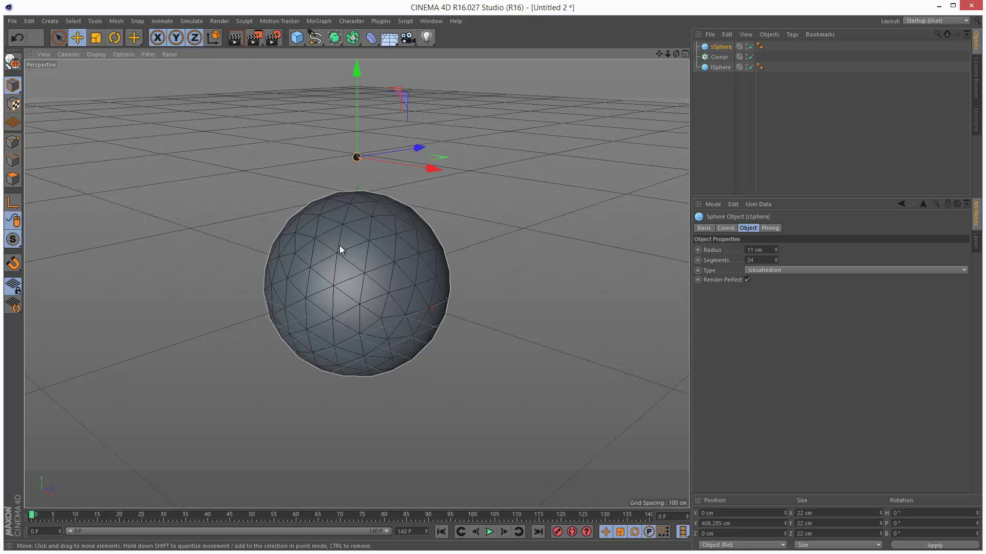
Lower sSphere's Segments to 5 and zoom the view out.
{"action": "left_click", "coordinate": [811, 107]}
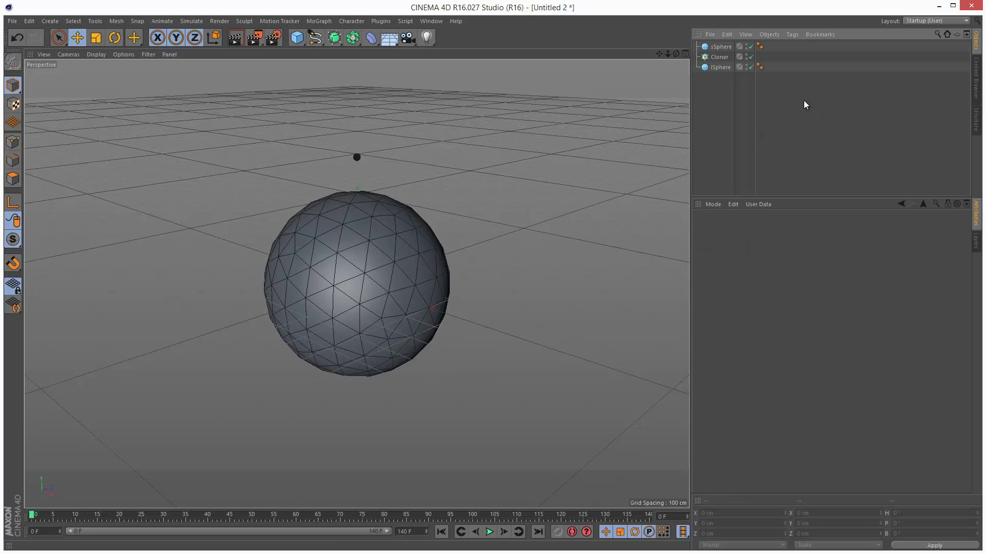
{"action": "left_click", "coordinate": [720, 47]}
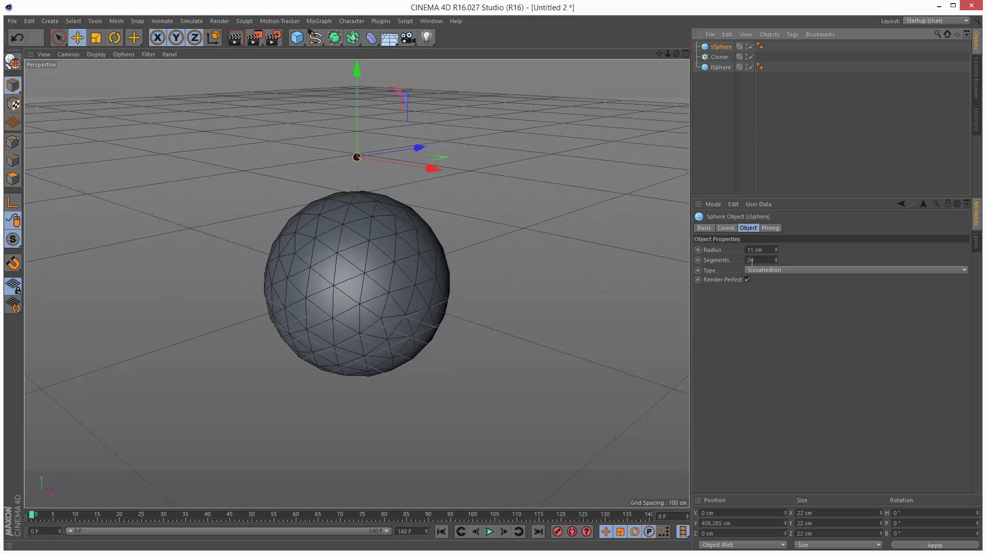
{"action": "left_click", "coordinate": [775, 260]}
{"action": "type", "text": "3"}
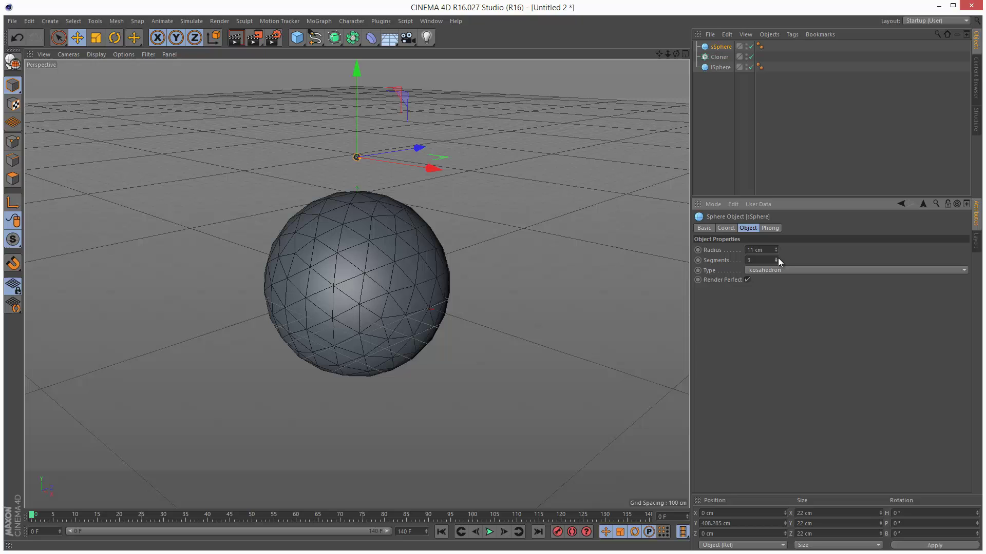
{"action": "left_click", "coordinate": [776, 258]}
{"action": "left_click", "coordinate": [776, 258]}
{"action": "left_click", "coordinate": [773, 174]}
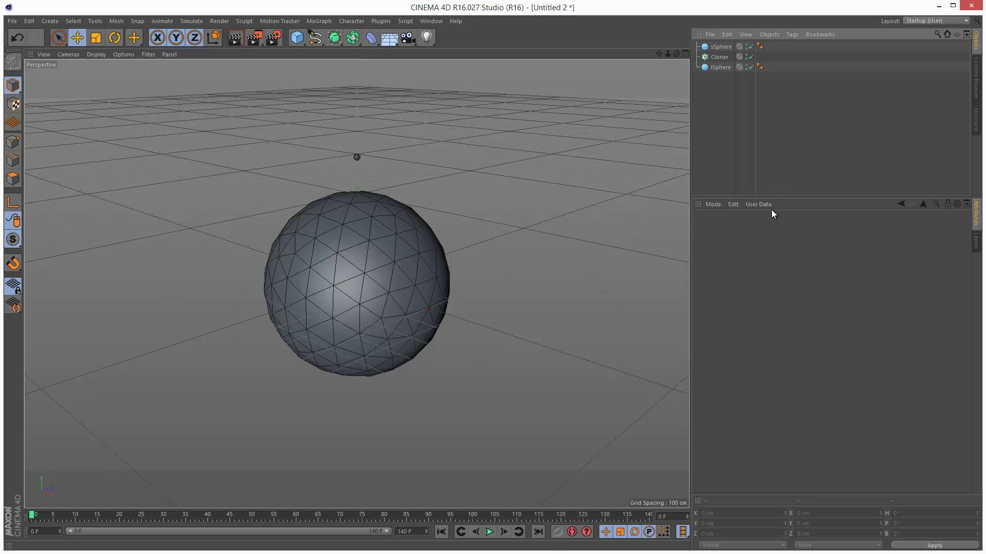
{"action": "left_click_drag", "start_coordinate": [665, 55], "coordinate": [515, 315]}
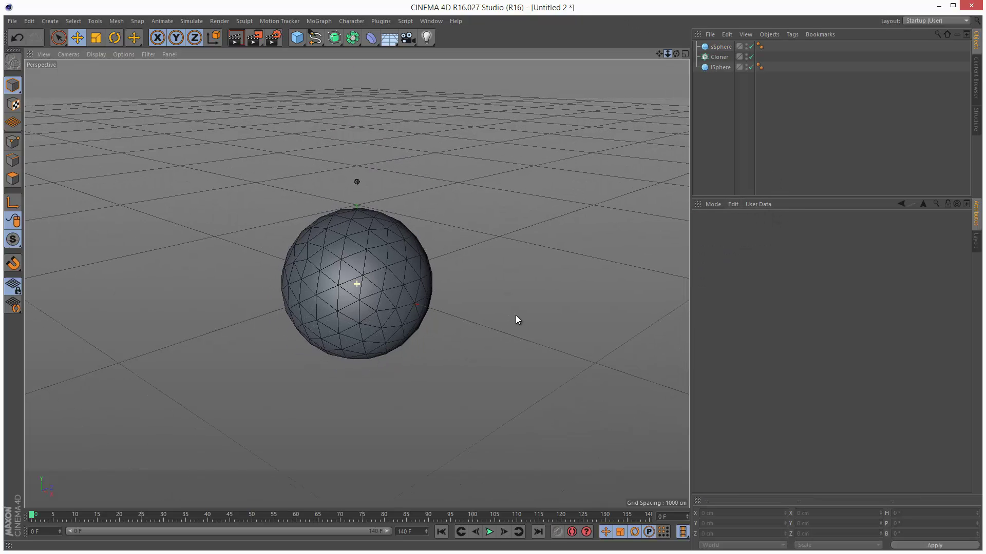
Make sSphere a child of the Cloner and set the Cloner Mode to Radial.
{"action": "left_click_drag", "start_coordinate": [723, 59], "coordinate": [722, 57]}
{"action": "left_click", "coordinate": [719, 46]}
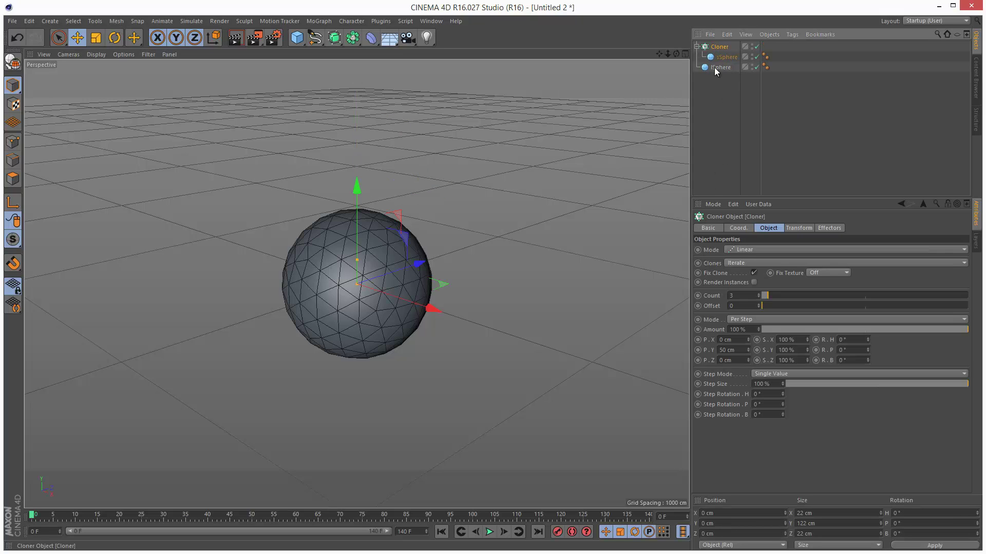
{"action": "left_click", "coordinate": [747, 249]}
{"action": "left_click", "coordinate": [757, 279]}
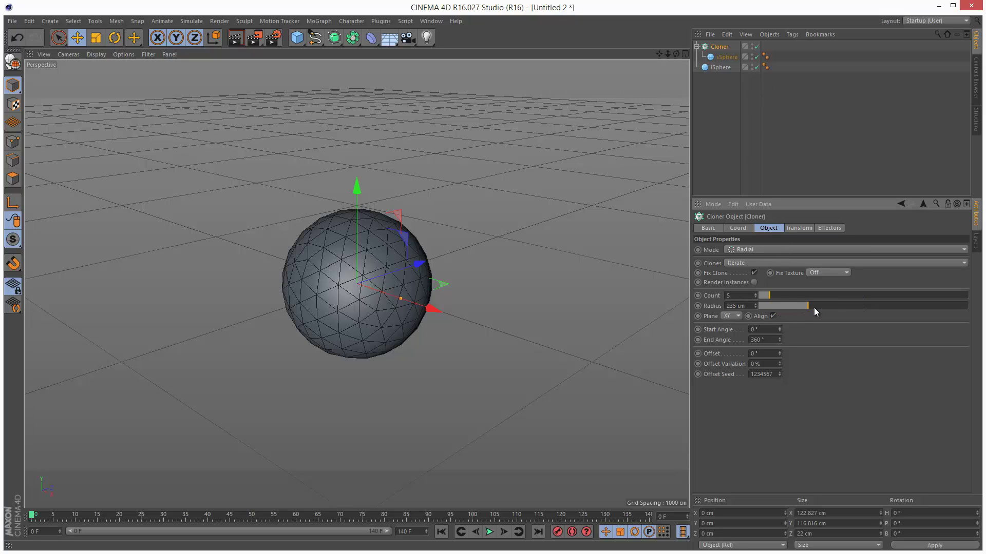
Set the Cloner's Radius to 596 cm and its Count to 16.
{"action": "left_click_drag", "start_coordinate": [814, 307], "coordinate": [884, 312]}
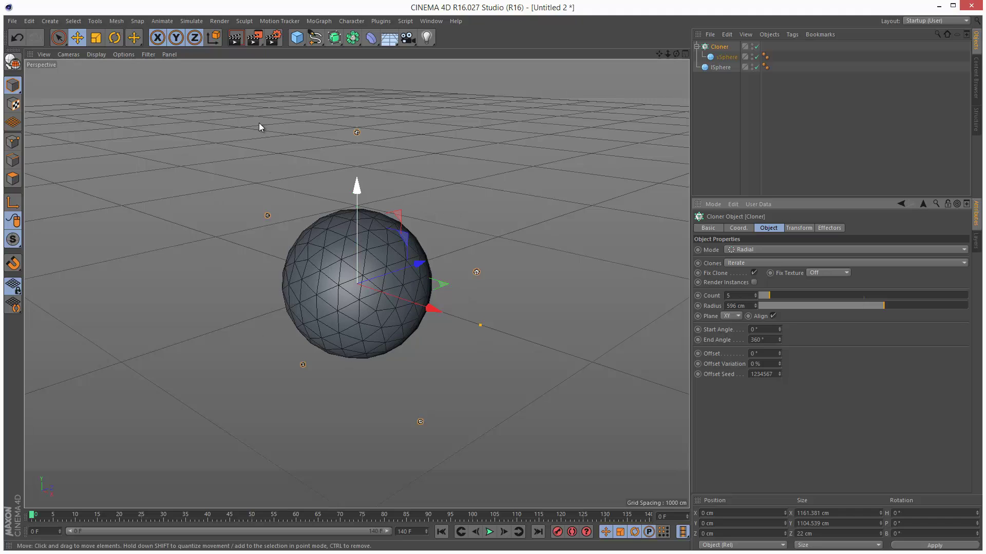
{"action": "left_click_drag", "start_coordinate": [516, 315], "coordinate": [515, 316], "text": "alt"}
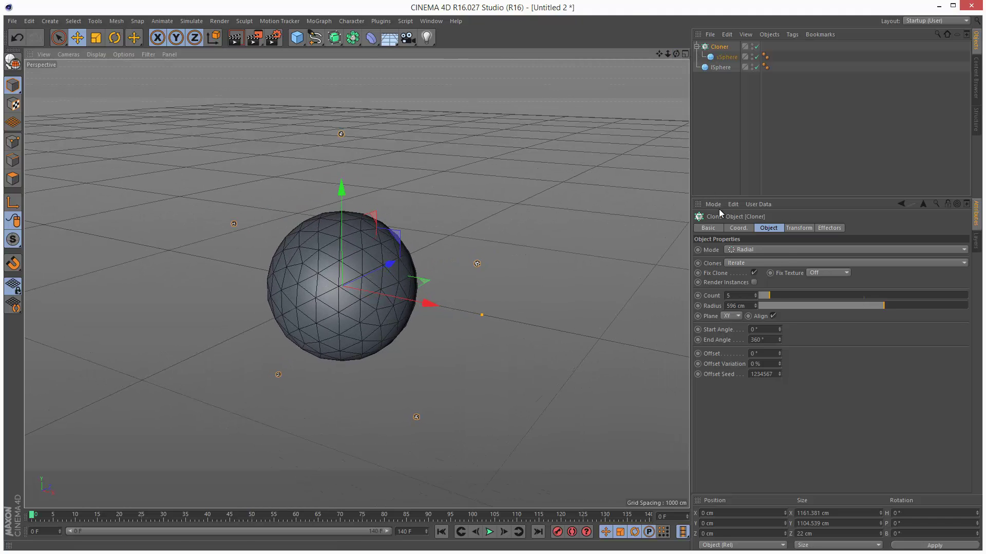
{"action": "left_click_drag", "start_coordinate": [774, 295], "coordinate": [790, 296]}
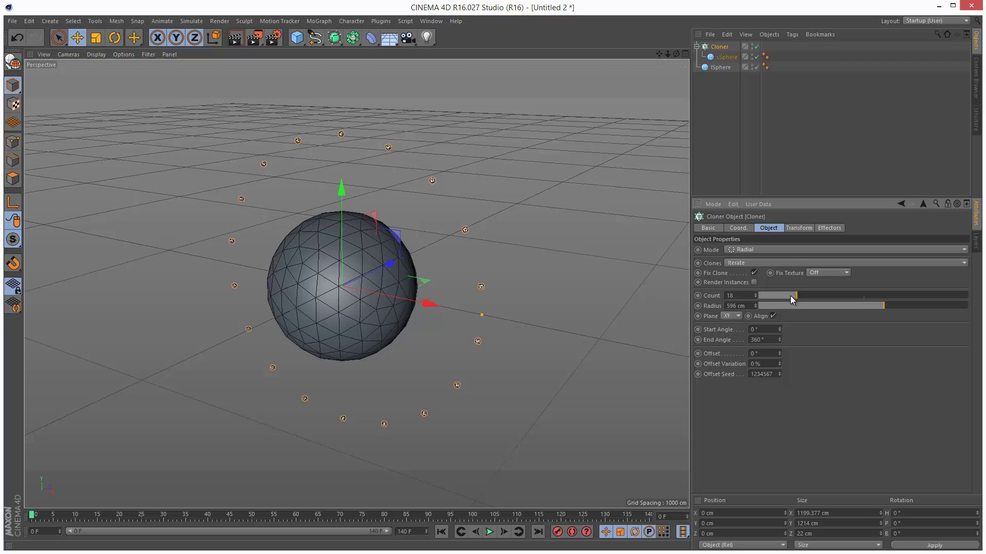
{"action": "left_click", "coordinate": [756, 297]}
{"action": "left_click", "coordinate": [757, 297]}
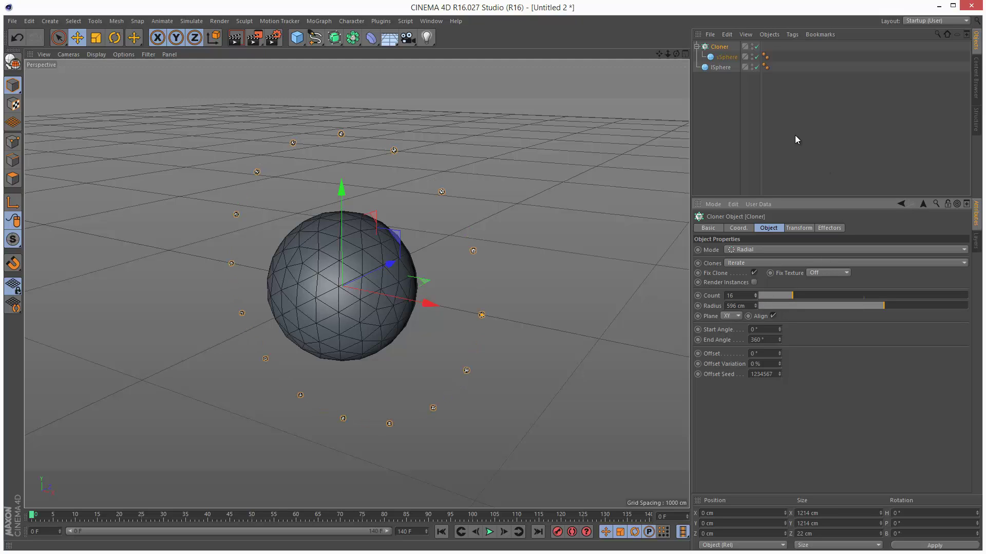
{"action": "left_click", "coordinate": [765, 150]}
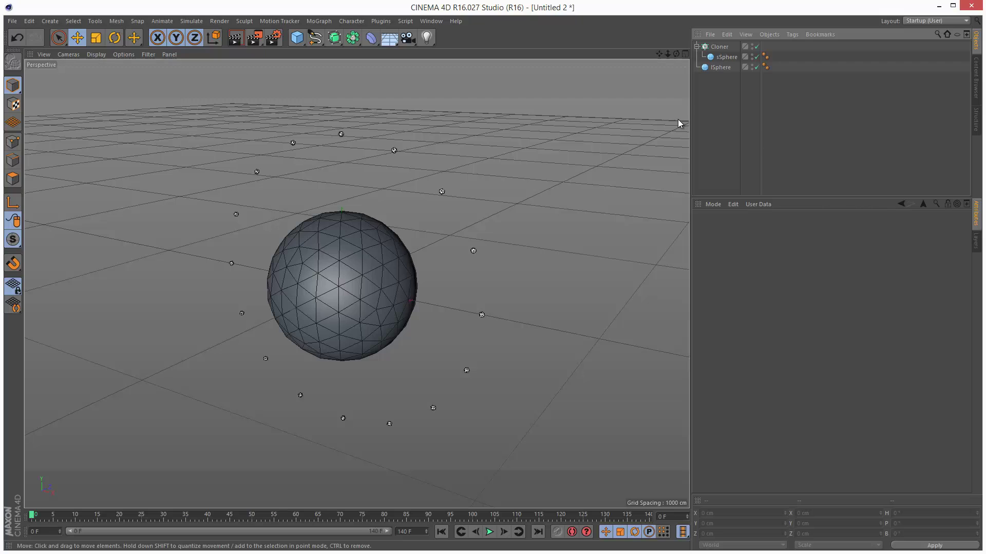
Give lSphere a Rigid Body tag with Collision Shape set to Static Mesh.
{"action": "left_click", "coordinate": [721, 67]}
{"action": "left_click", "coordinate": [792, 35]}
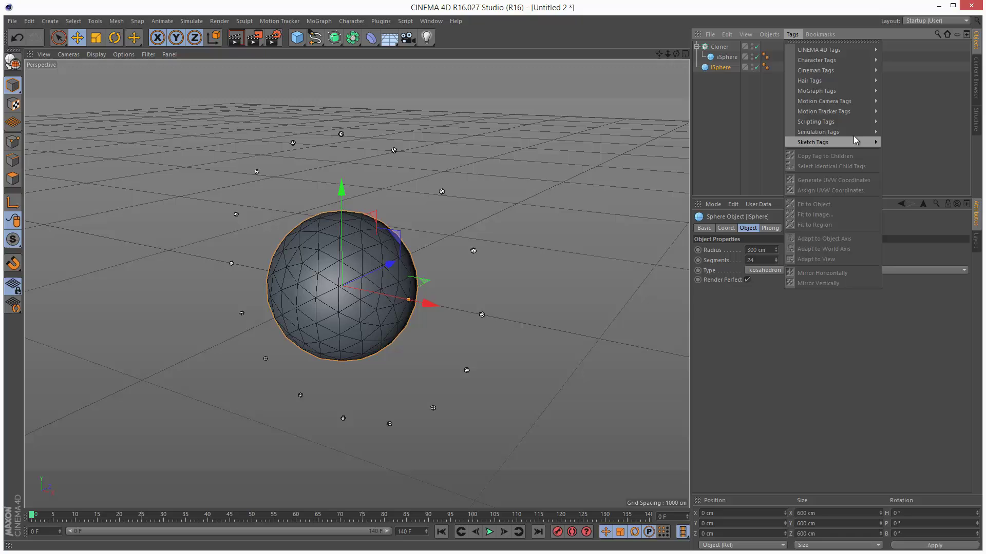
{"action": "mouse_move", "coordinate": [853, 134]}
{"action": "left_click", "coordinate": [904, 137]}
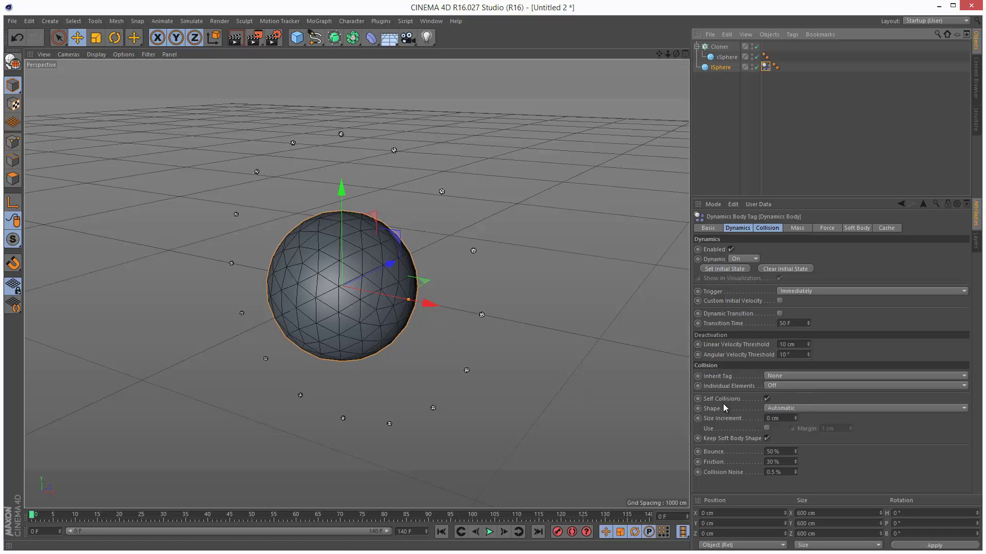
{"action": "left_click", "coordinate": [800, 408]}
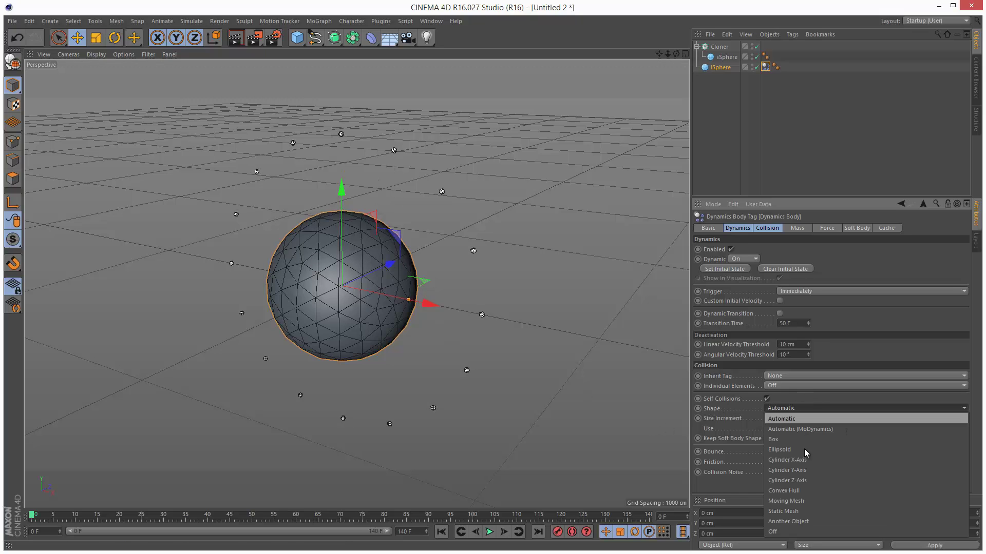
{"action": "left_click", "coordinate": [813, 514]}
{"action": "left_click", "coordinate": [836, 150]}
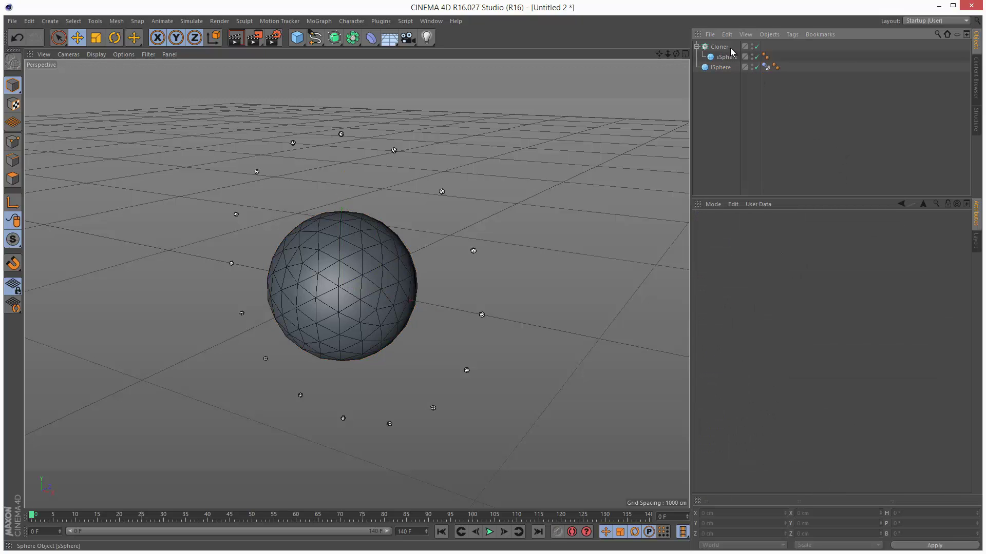
Add a Rigid Body tag to the Cloner, set to Apply Tag to Children with Individual Elements All.
{"action": "left_click", "coordinate": [721, 48]}
{"action": "left_click", "coordinate": [792, 35]}
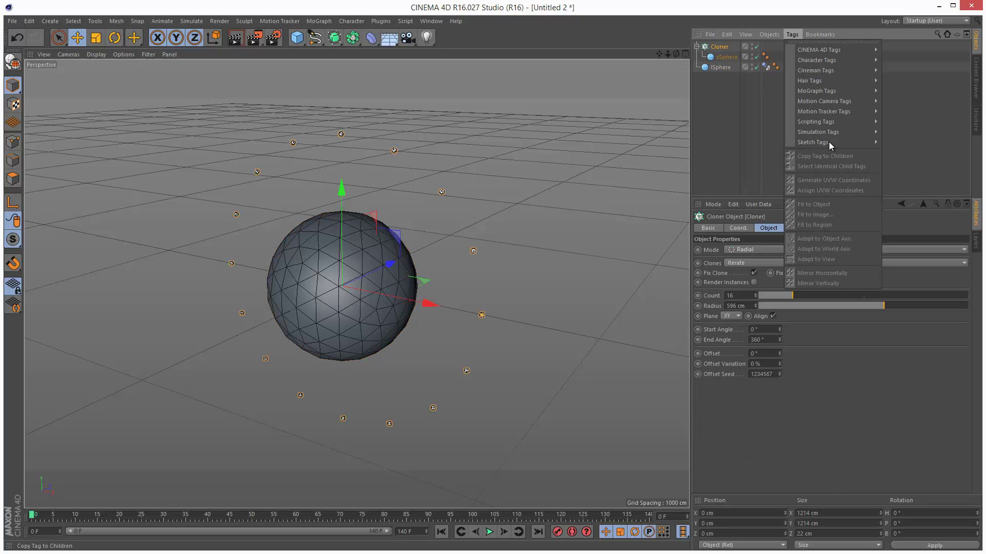
{"action": "mouse_move", "coordinate": [859, 134]}
{"action": "left_click", "coordinate": [909, 135]}
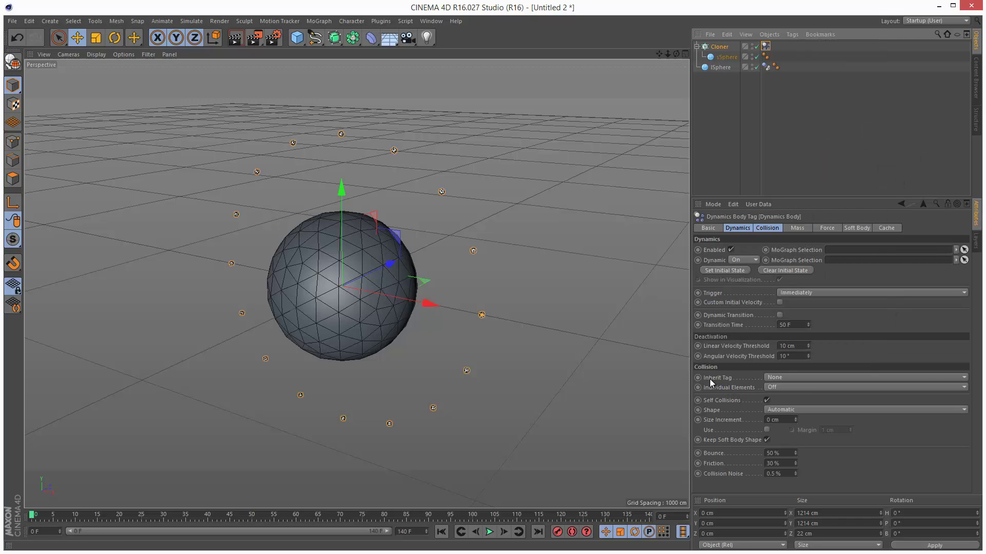
{"action": "left_click", "coordinate": [795, 378]}
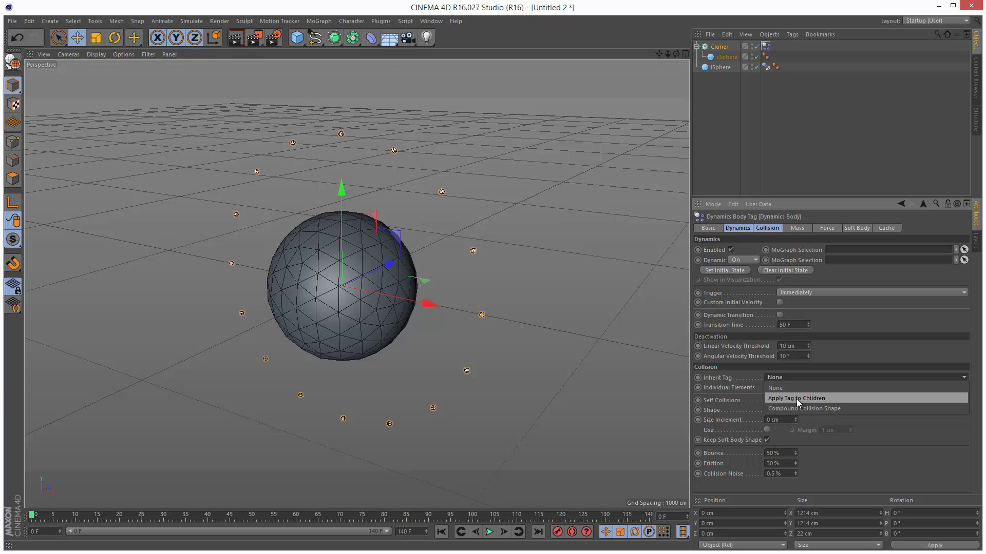
{"action": "left_click", "coordinate": [806, 399]}
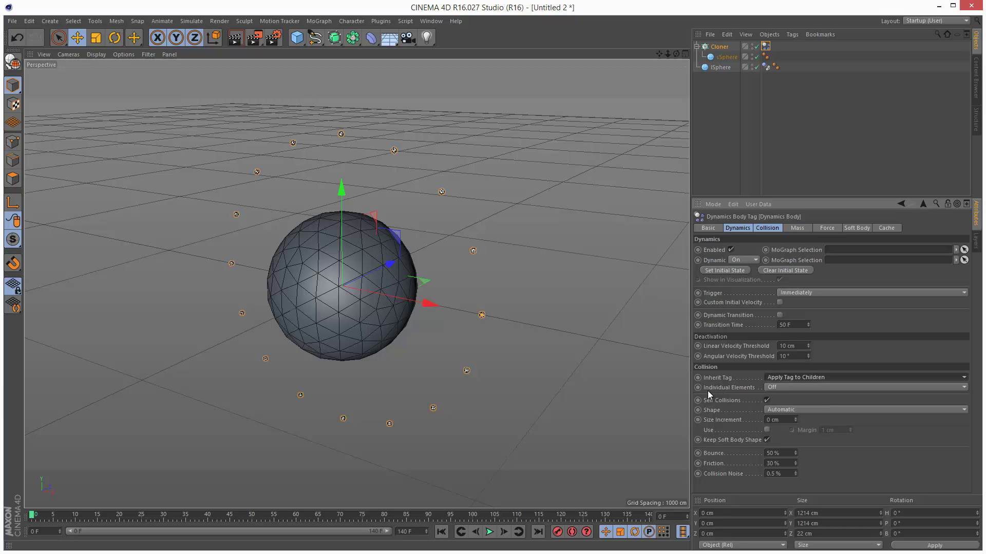
{"action": "left_click", "coordinate": [777, 388]}
{"action": "left_click", "coordinate": [783, 427]}
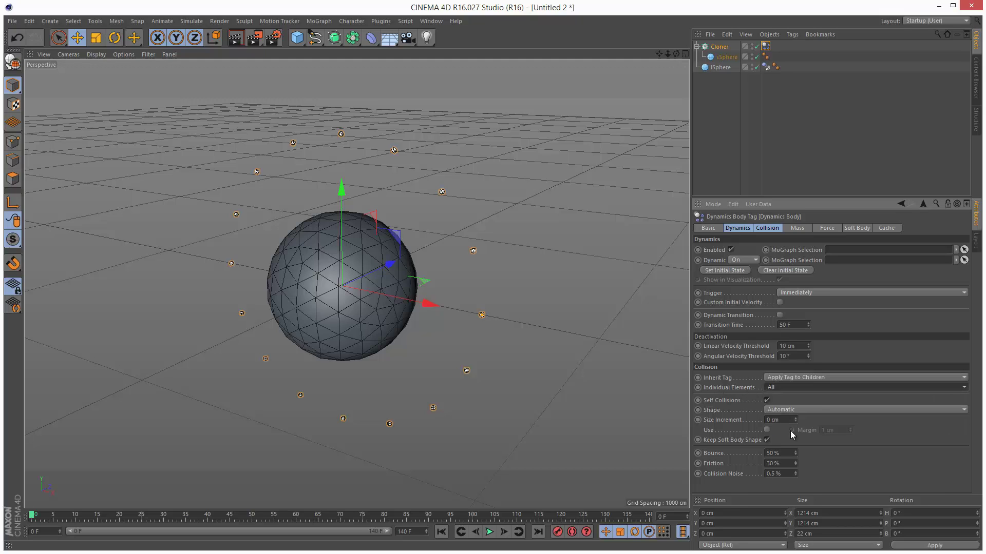
{"action": "left_click", "coordinate": [817, 147]}
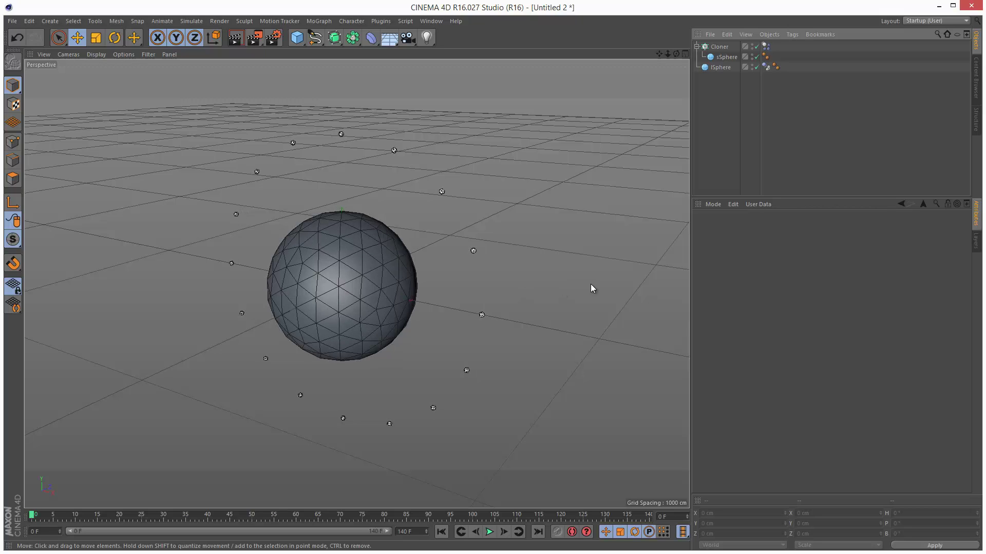
Set the project's Dynamics Gravity to 0 cm and preview the simulation.
{"action": "left_click", "coordinate": [30, 21]}
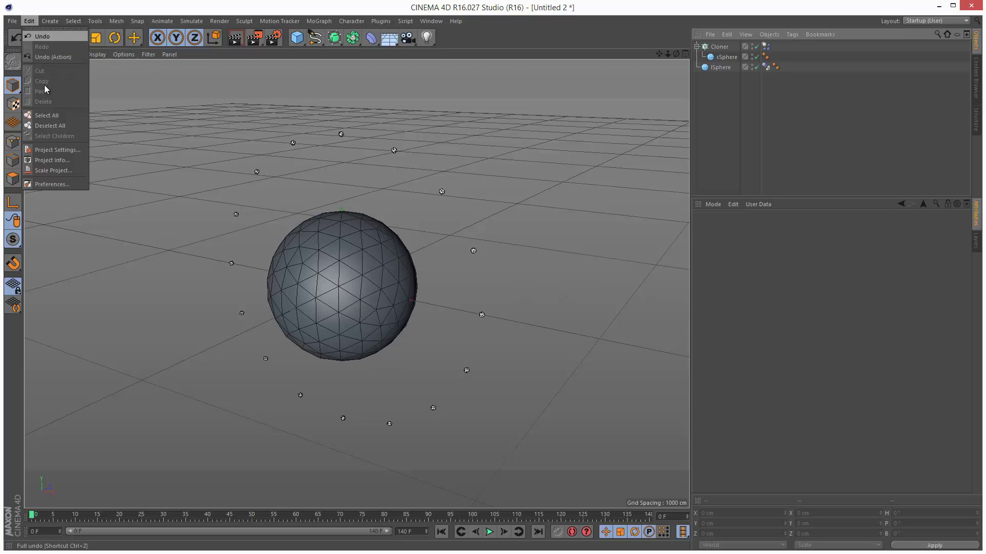
{"action": "left_click", "coordinate": [48, 149]}
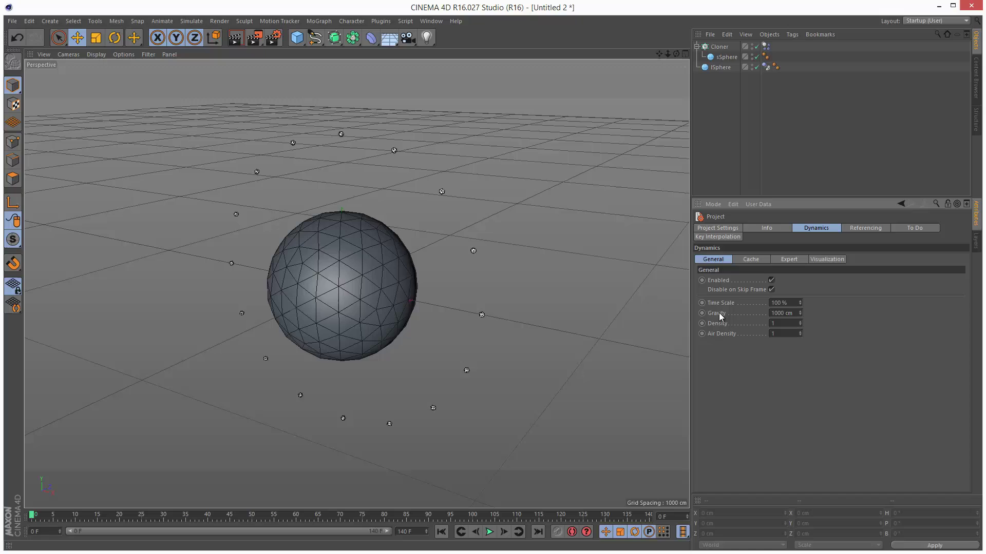
{"action": "left_click_drag", "start_coordinate": [796, 313], "coordinate": [726, 314]}
{"action": "left_click", "coordinate": [489, 532]}
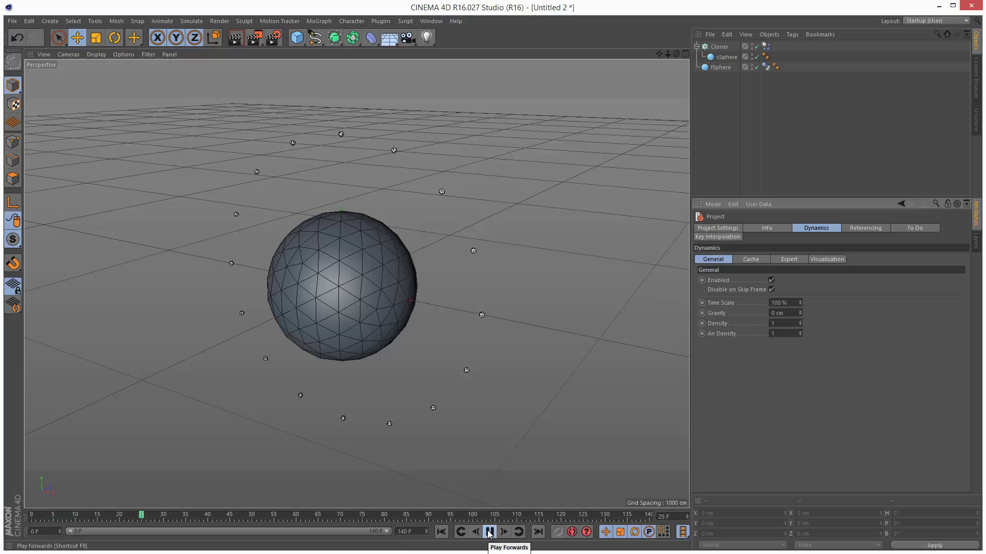
{"action": "left_click", "coordinate": [489, 532]}
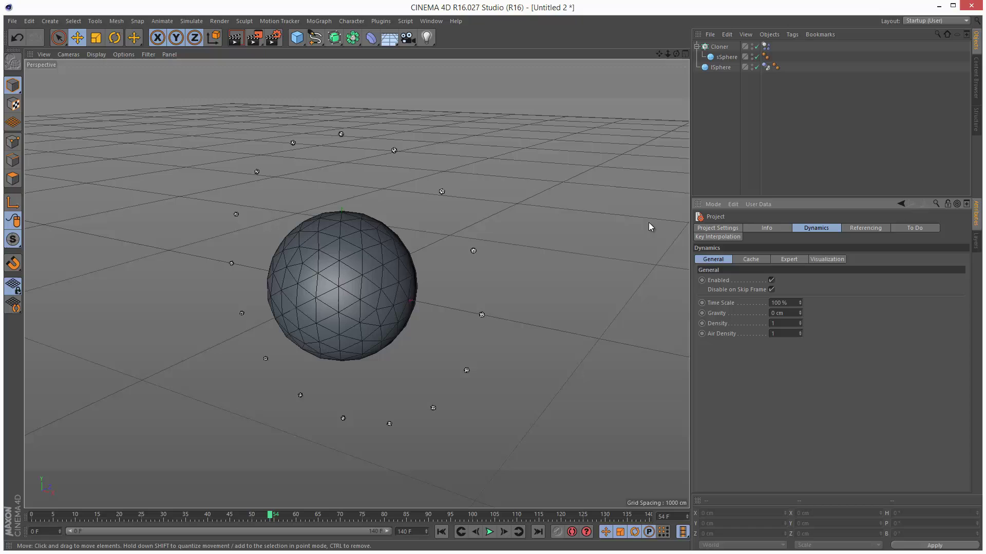
Add an Attractor force with Strength 1800.
{"action": "left_click", "coordinate": [192, 21]}
{"action": "mouse_move", "coordinate": [217, 61]}
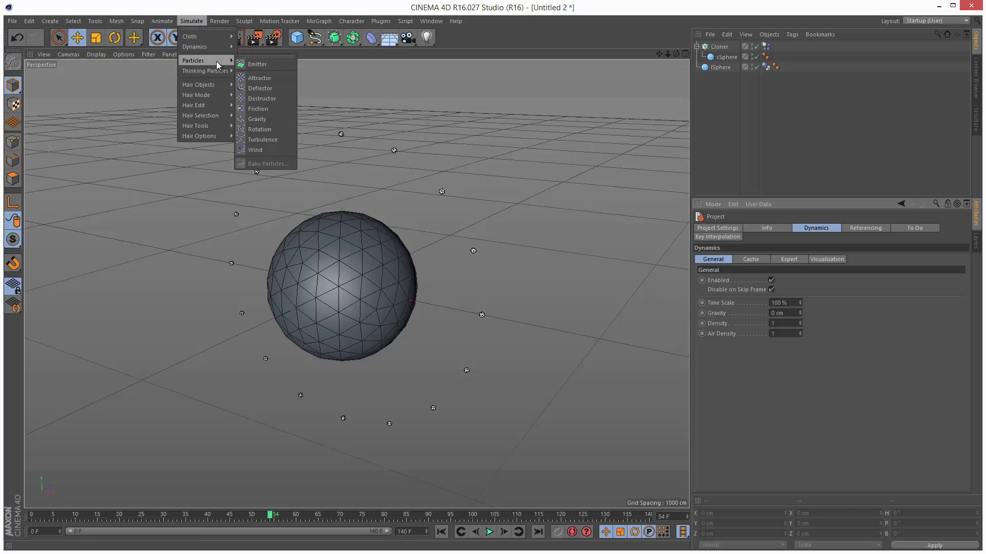
{"action": "left_click", "coordinate": [270, 80]}
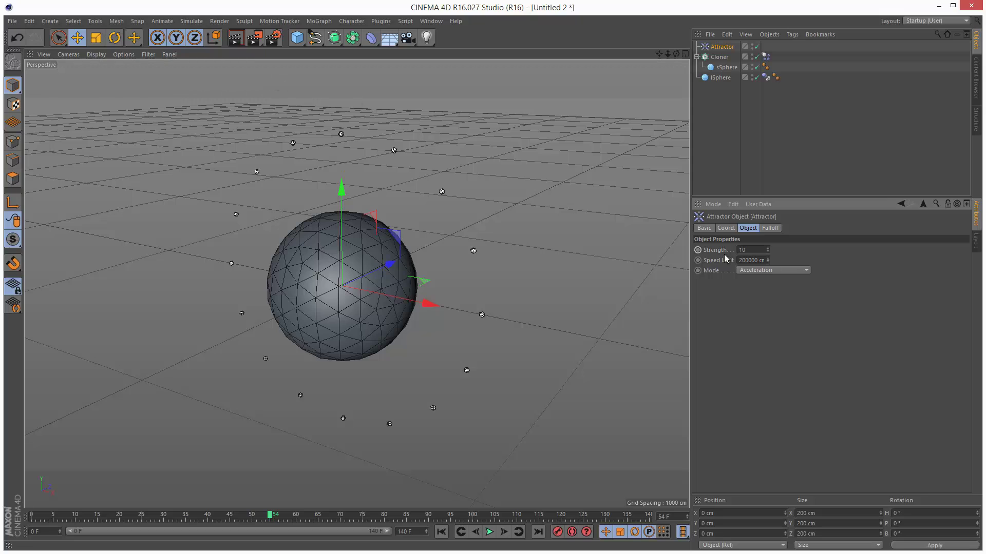
{"action": "left_click", "coordinate": [751, 250]}
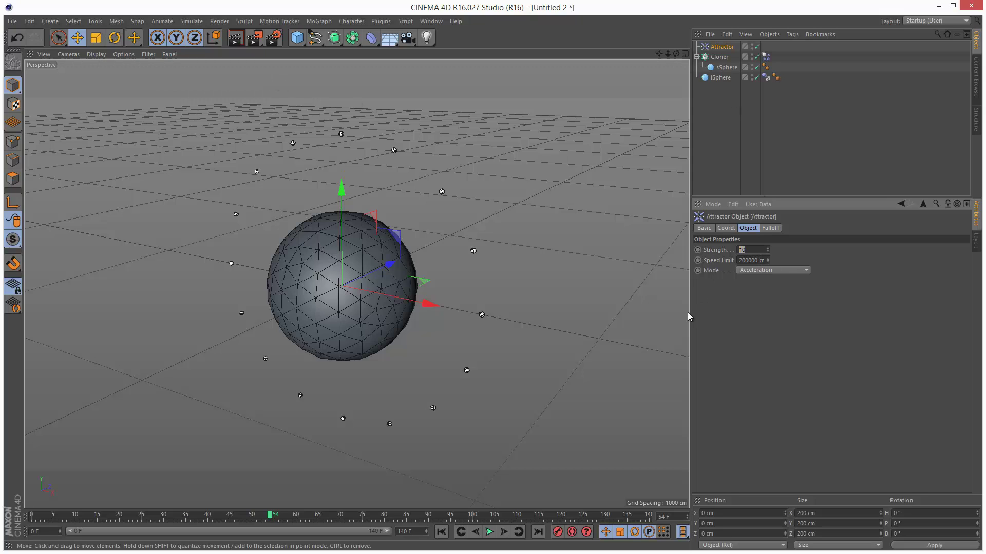
{"action": "type", "text": "1800"}
{"action": "key", "text": "Return"}
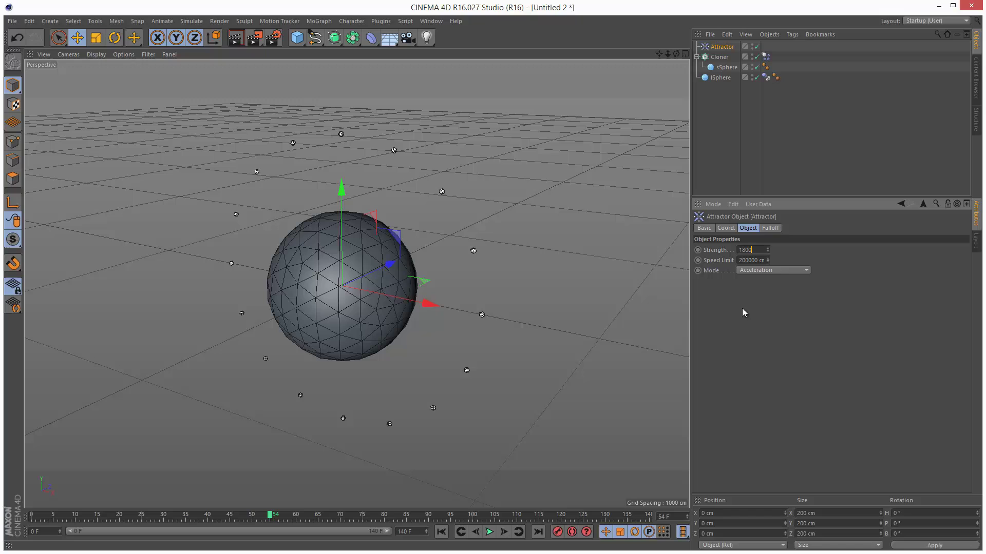
Replay the simulation from the start and switch the viewport to Gouraud Shading.
{"action": "left_click", "coordinate": [441, 532]}
{"action": "left_click", "coordinate": [489, 531]}
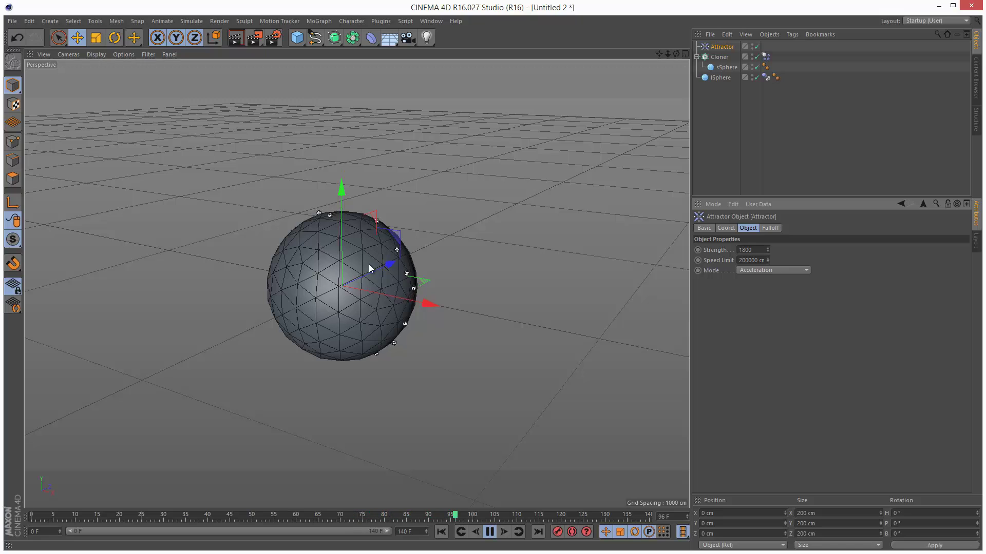
{"action": "left_click", "coordinate": [95, 55]}
{"action": "left_click", "coordinate": [102, 67]}
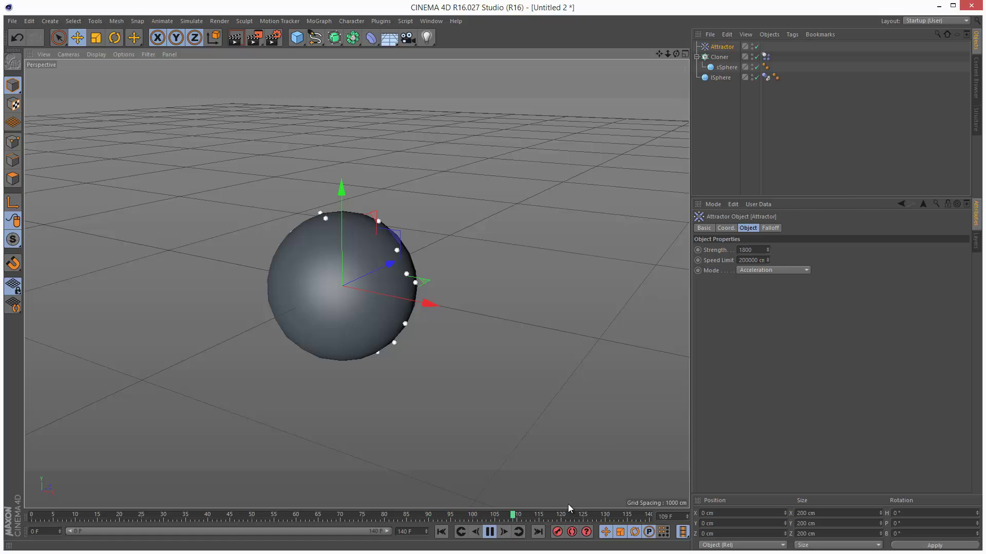
Stop playback and add a Rotation force and a Turbulence force.
{"action": "left_click", "coordinate": [489, 532]}
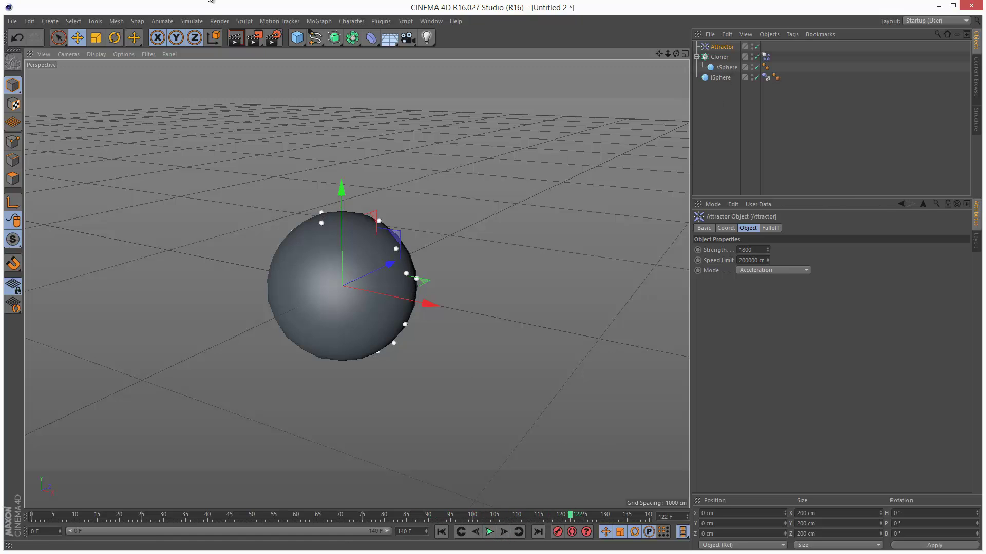
{"action": "left_click", "coordinate": [190, 21]}
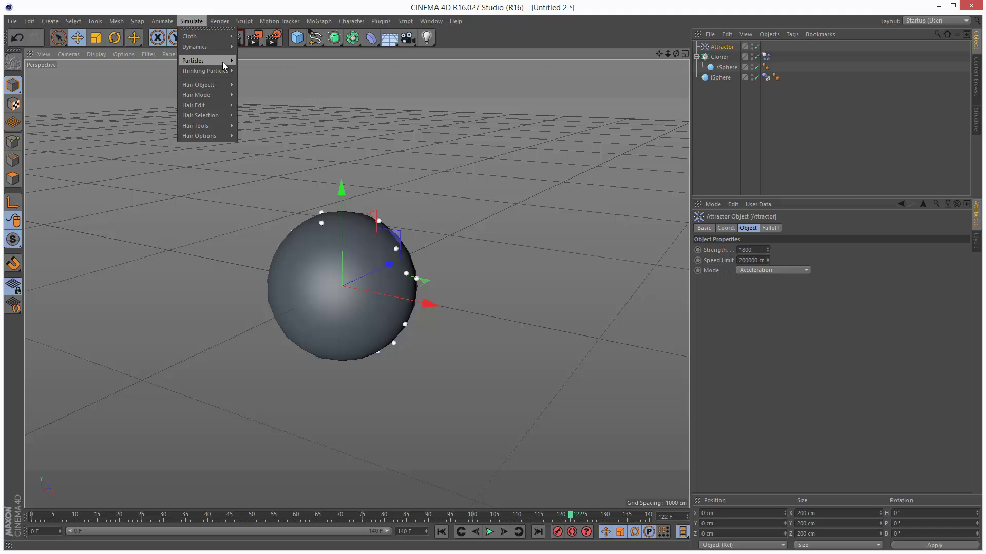
{"action": "mouse_move", "coordinate": [223, 60]}
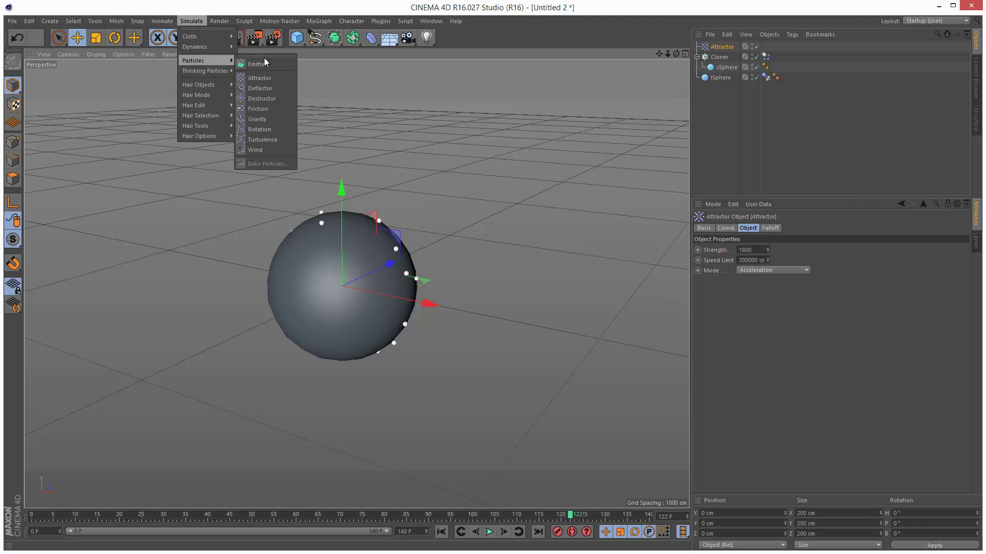
{"action": "left_click", "coordinate": [272, 128]}
{"action": "left_click", "coordinate": [198, 21]}
{"action": "mouse_move", "coordinate": [211, 60]}
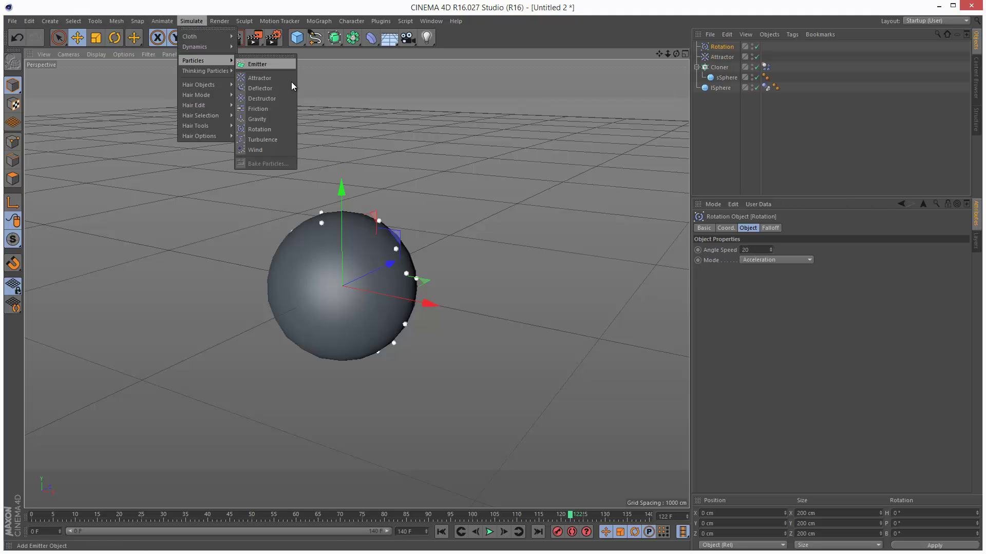
{"action": "left_click", "coordinate": [275, 141]}
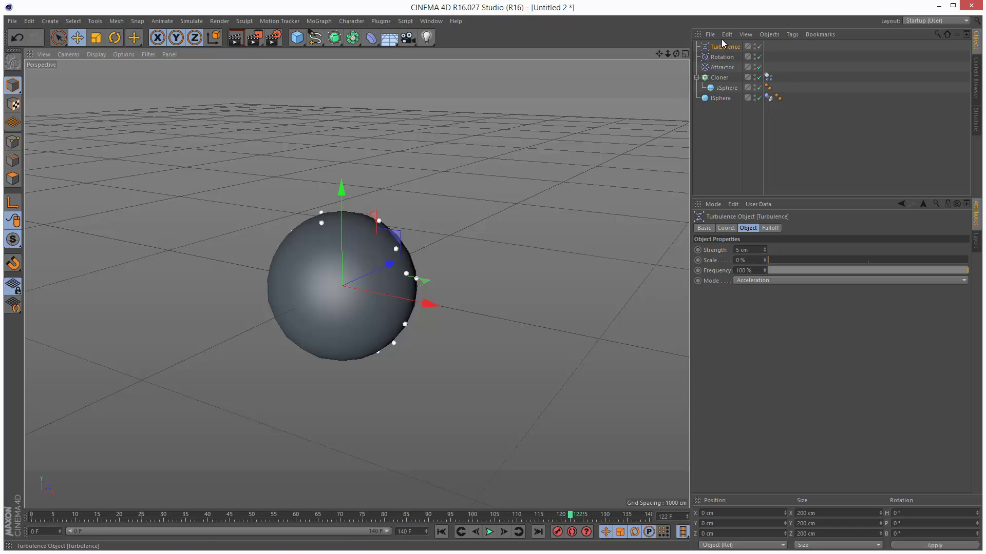
Set the Turbulence Scale to 100 % and replay the simulation from the start.
{"action": "double_click", "coordinate": [750, 260]}
{"action": "type", "text": "1"}
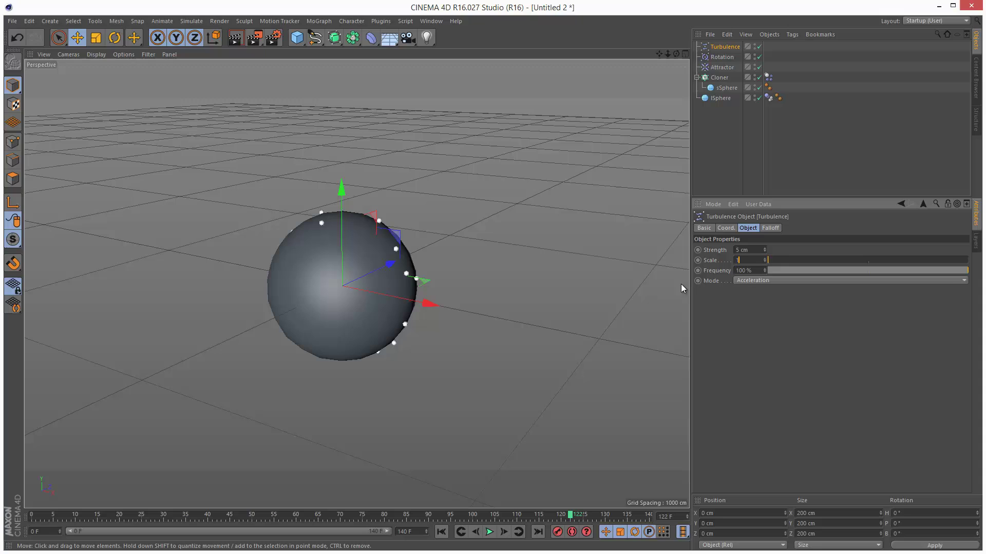
{"action": "type", "text": "00"}
{"action": "key", "text": "Return"}
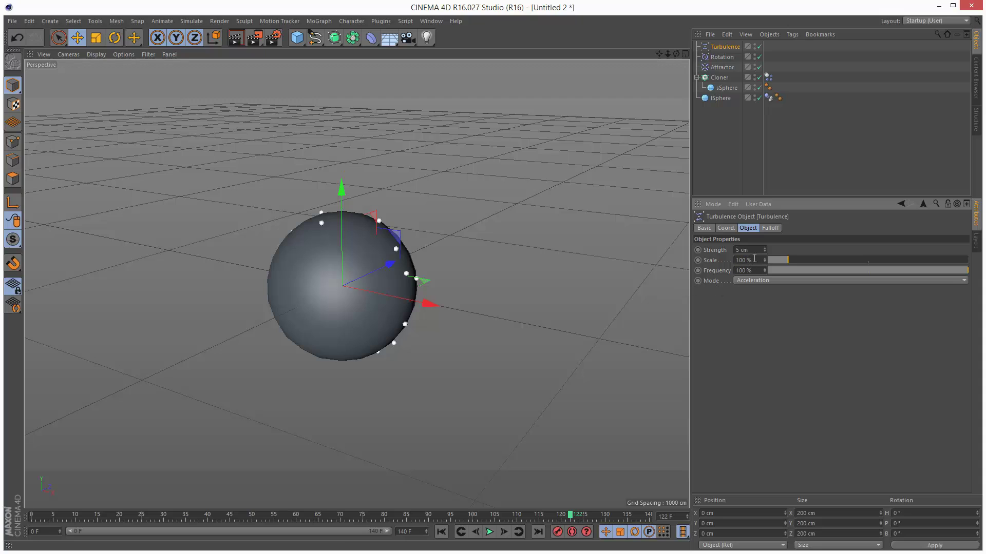
{"action": "left_click", "coordinate": [442, 532]}
{"action": "left_click", "coordinate": [489, 532]}
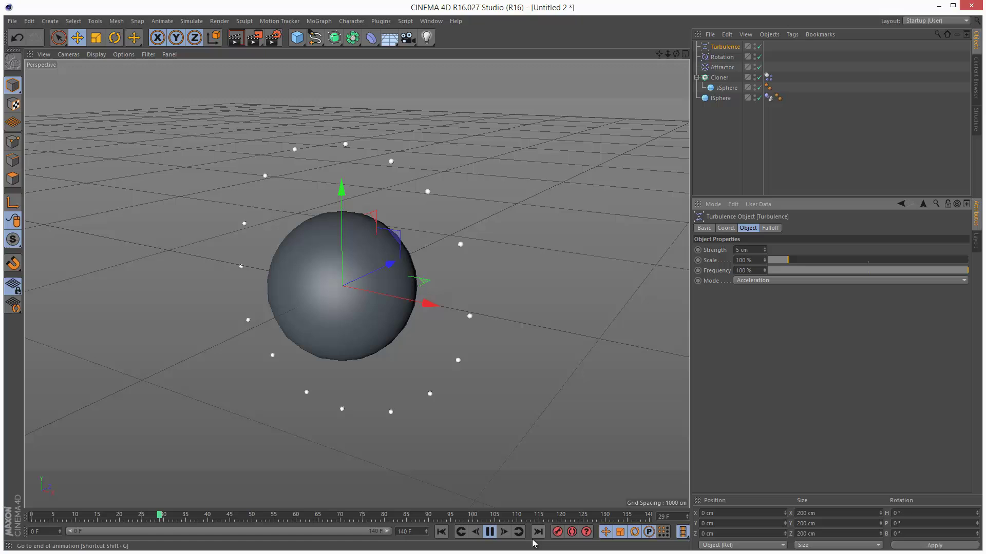
Raise the Attractor's Strength to 6000, previewing the simulation along the way.
{"action": "left_click", "coordinate": [490, 532]}
{"action": "left_click", "coordinate": [722, 67]}
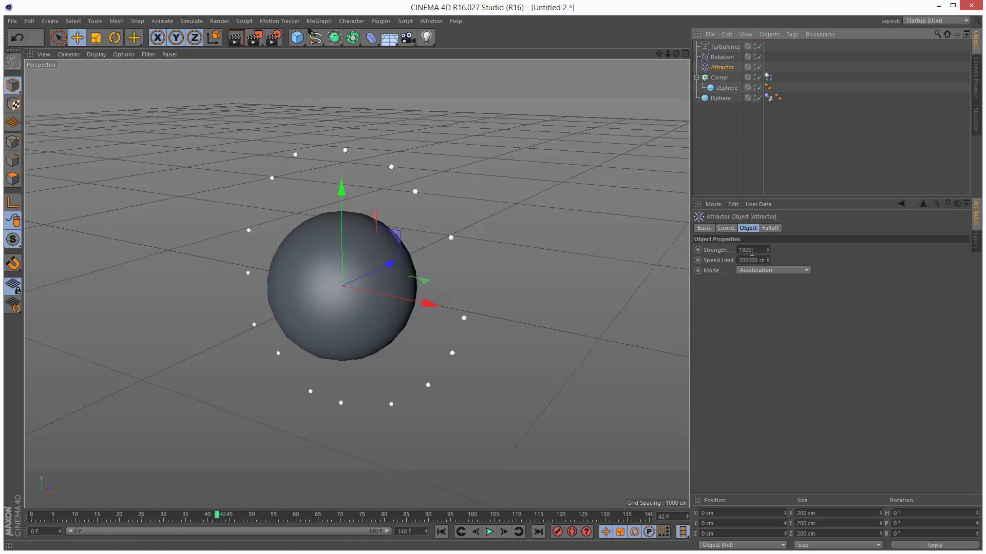
{"action": "left_click", "coordinate": [751, 251]}
{"action": "type", "text": "30"}
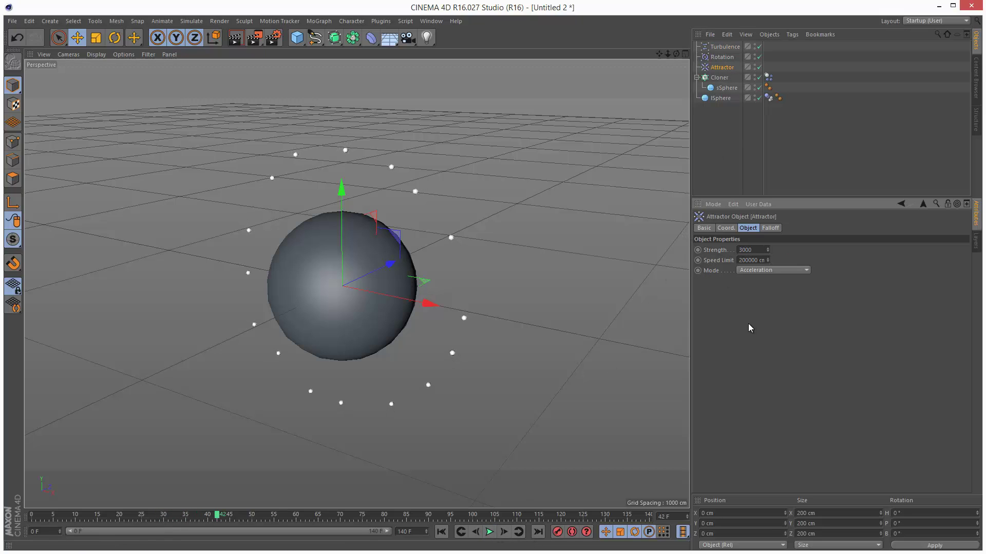
{"action": "left_click", "coordinate": [441, 532]}
{"action": "left_click", "coordinate": [490, 531]}
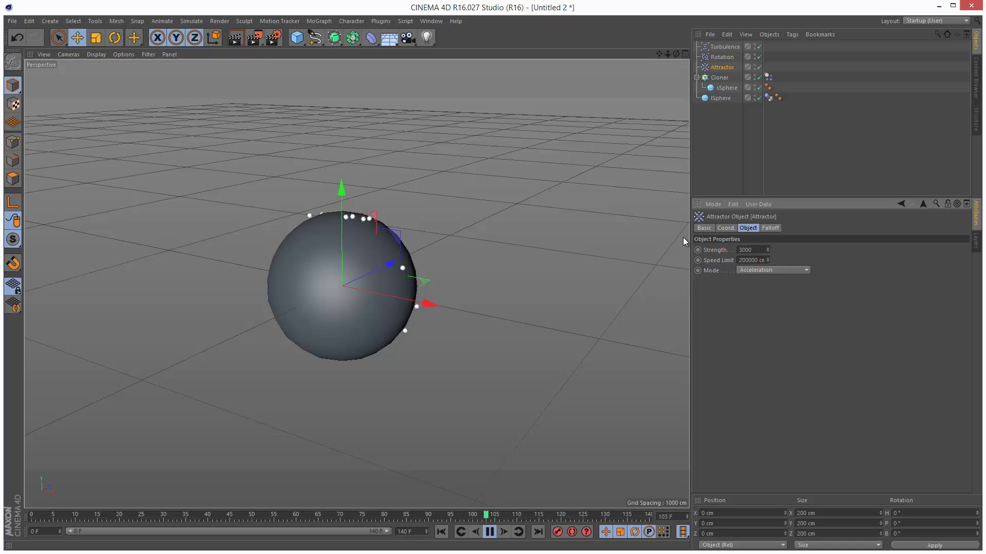
{"action": "type", "text": "6"}
{"action": "key", "text": "Return"}
Set the Rotation force's Angle Speed to 44 and replay the animation.
{"action": "left_click", "coordinate": [491, 532]}
{"action": "left_click", "coordinate": [722, 57]}
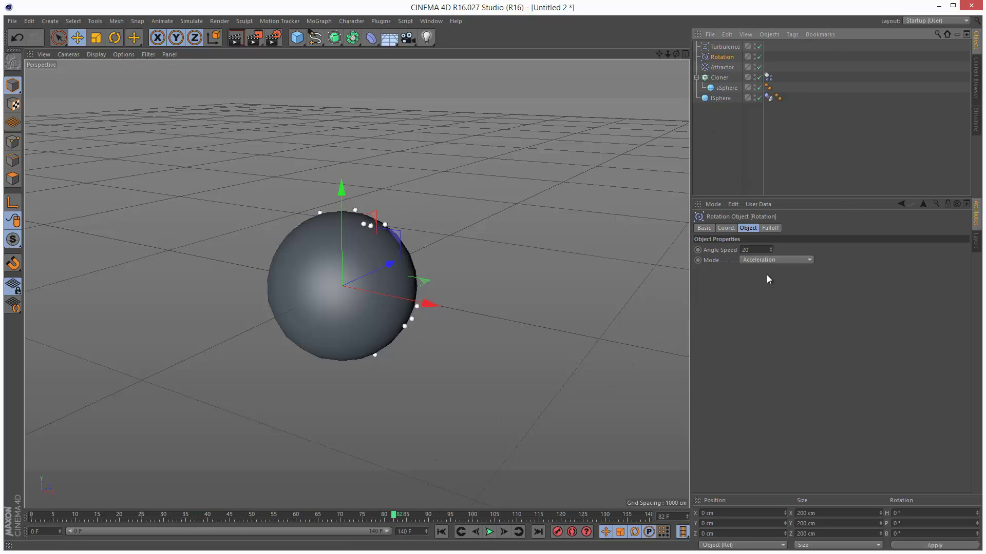
{"action": "left_click", "coordinate": [753, 250]}
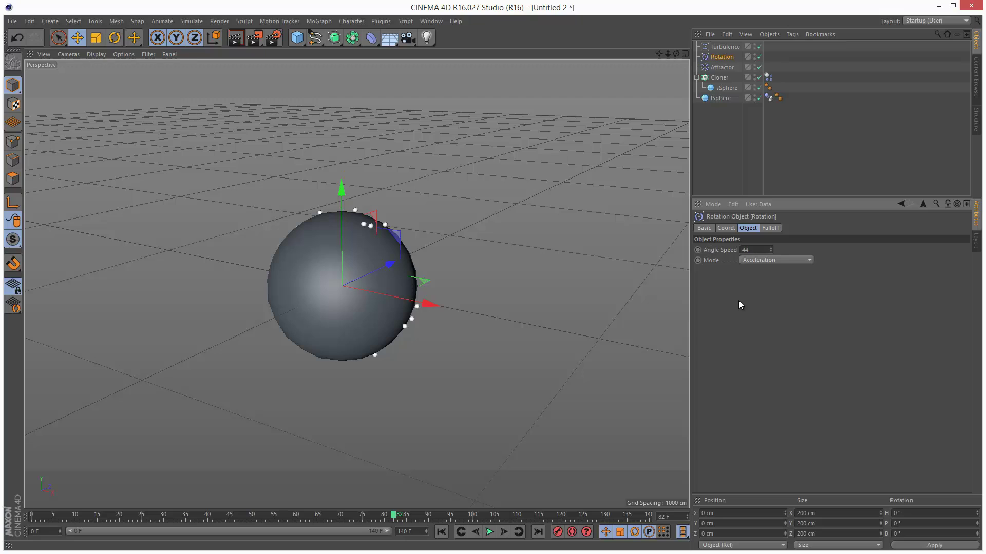
{"action": "left_click", "coordinate": [441, 532]}
{"action": "left_click", "coordinate": [490, 532]}
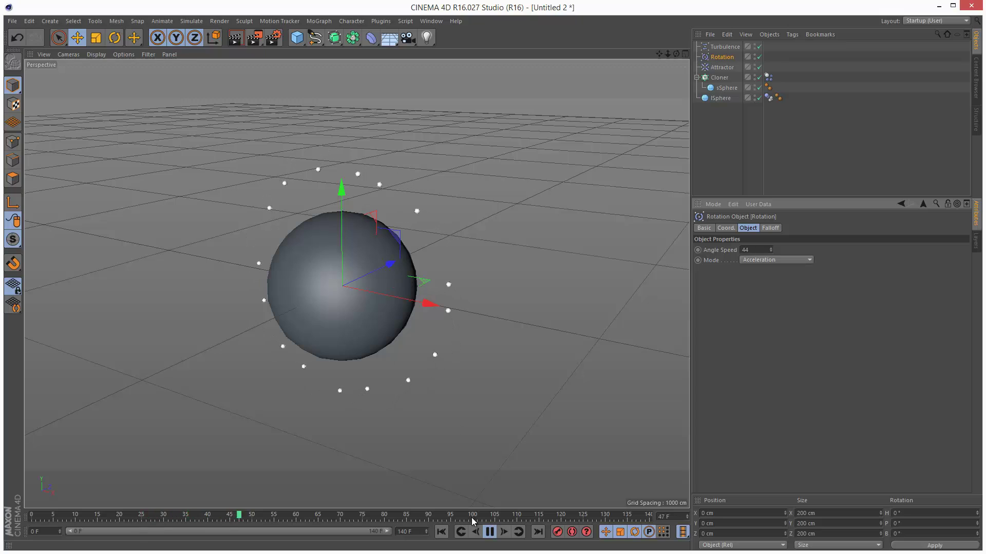
Set the Attractor's Strength to 15000 and replay the animation from the start.
{"action": "left_click", "coordinate": [489, 532]}
{"action": "left_click", "coordinate": [733, 67]}
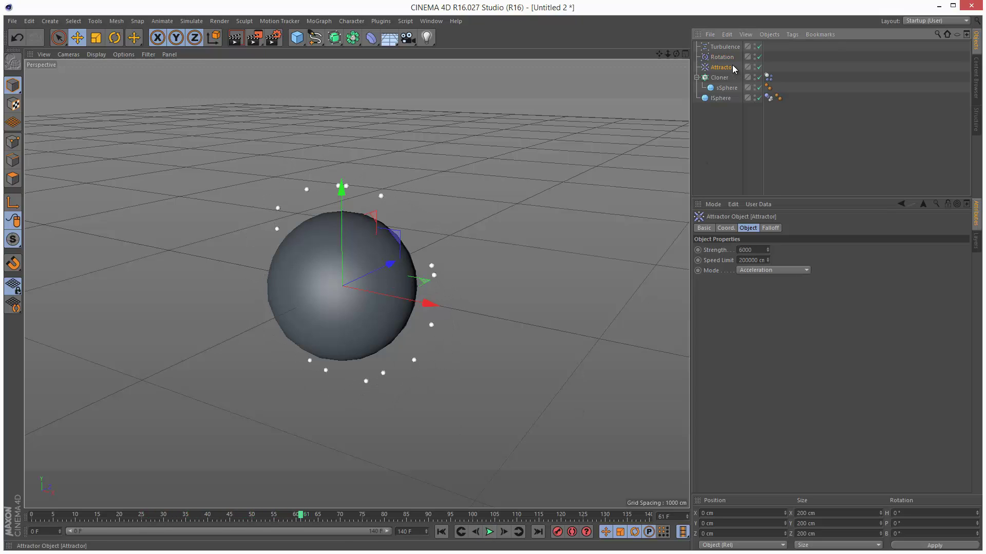
{"action": "double_click", "coordinate": [746, 250]}
{"action": "type", "text": "1"}
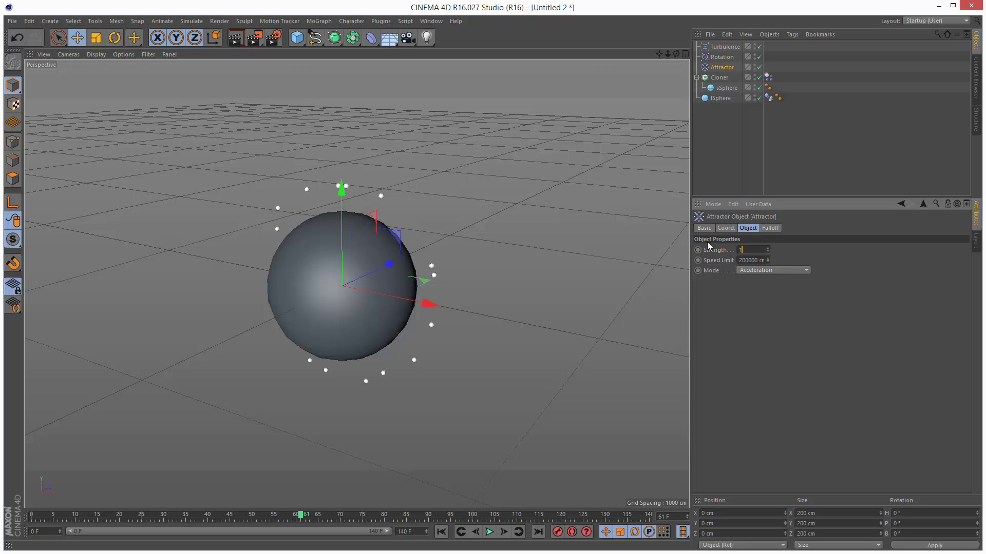
{"action": "type", "text": "5000"}
{"action": "key", "text": "Return"}
{"action": "left_click", "coordinate": [441, 532]}
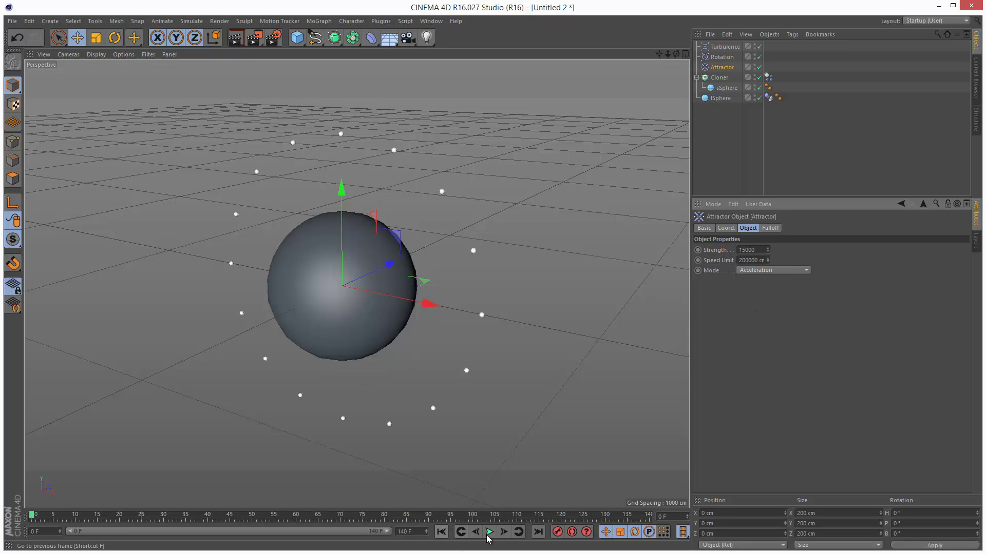
{"action": "left_click", "coordinate": [489, 532]}
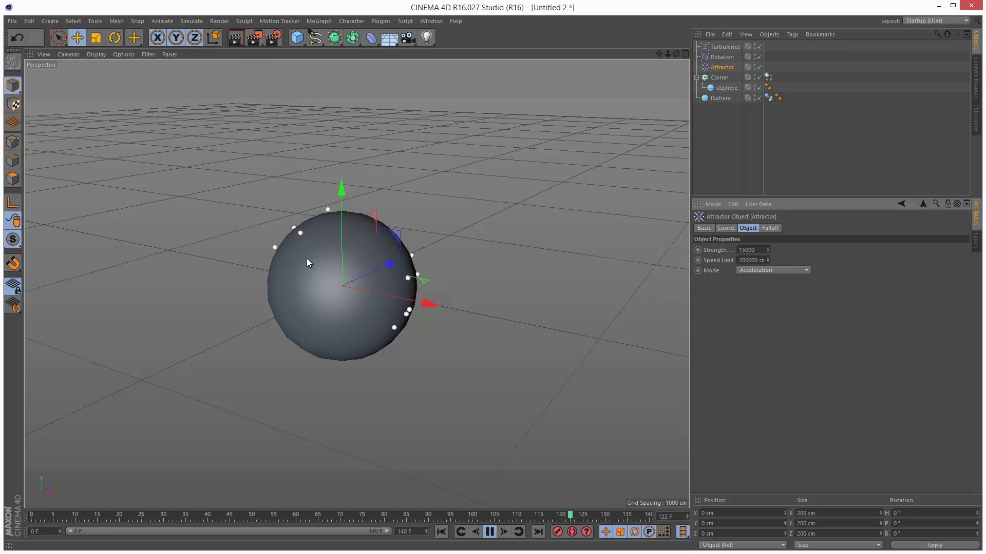
Stop playback and extend the scene and preview range to 400 frames.
{"action": "left_click", "coordinate": [490, 532]}
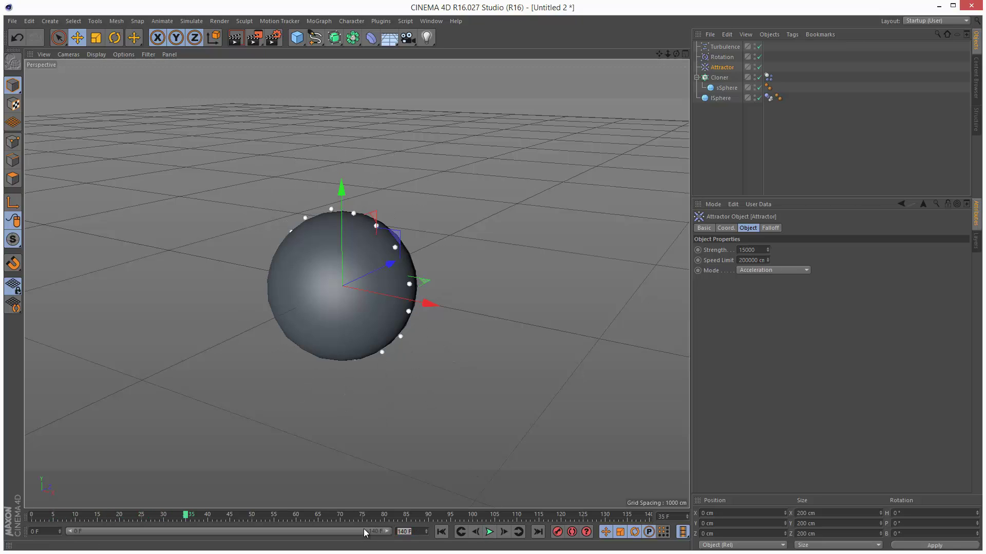
{"action": "type", "text": "400"}
{"action": "key", "text": "Return"}
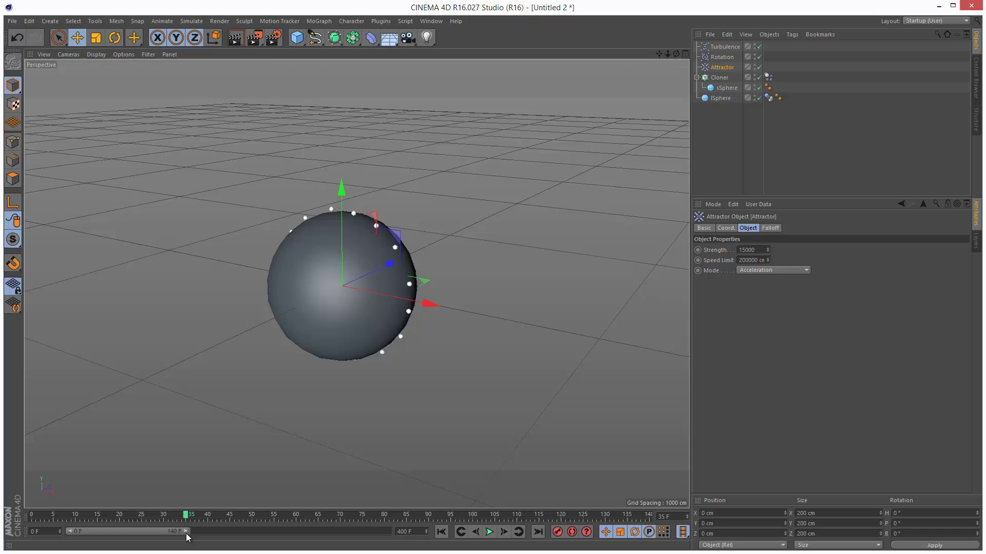
{"action": "left_click_drag", "start_coordinate": [186, 534], "coordinate": [402, 535]}
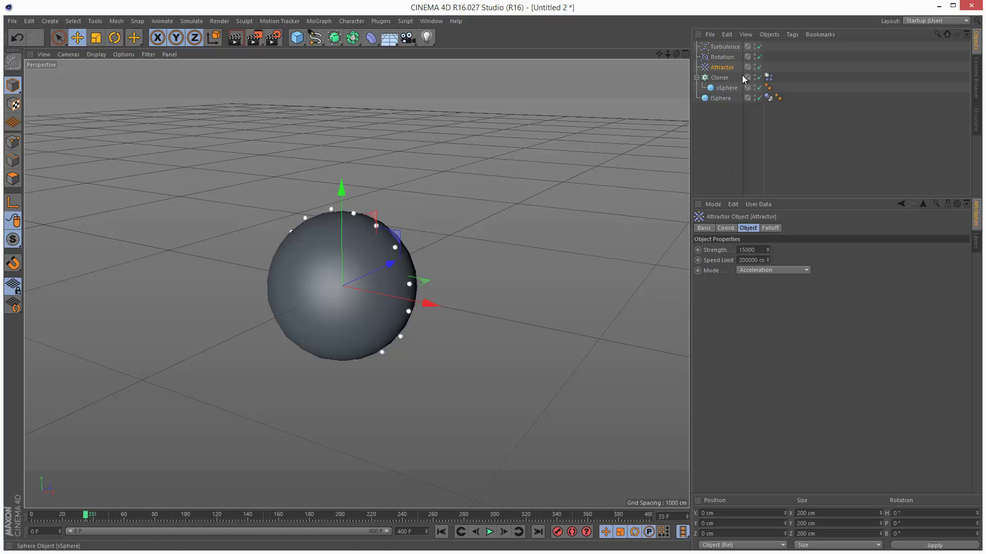
Set the Rotation's Angle Speed to 30 and replay the animation from the start.
{"action": "left_click", "coordinate": [722, 57]}
{"action": "double_click", "coordinate": [744, 249]}
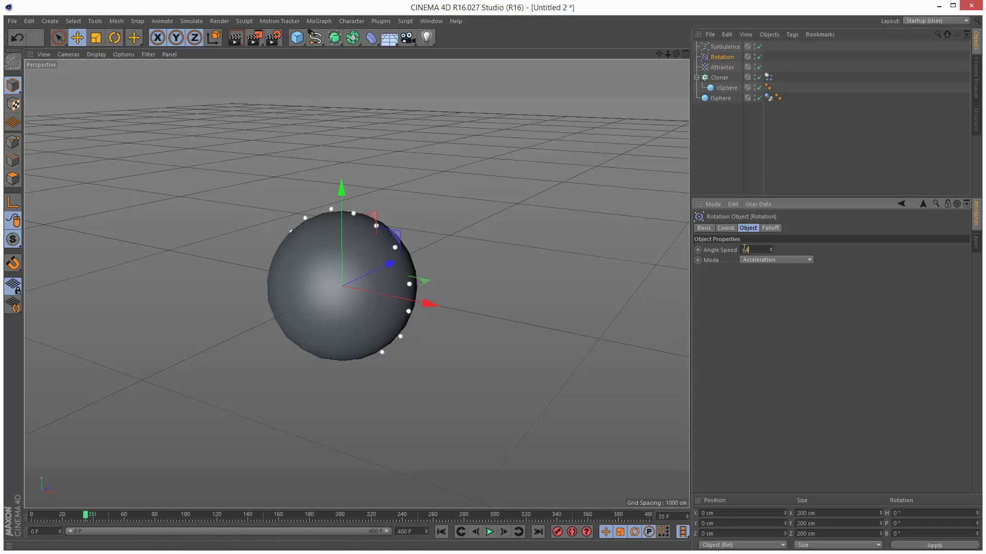
{"action": "left_click", "coordinate": [440, 532]}
{"action": "left_click", "coordinate": [489, 532]}
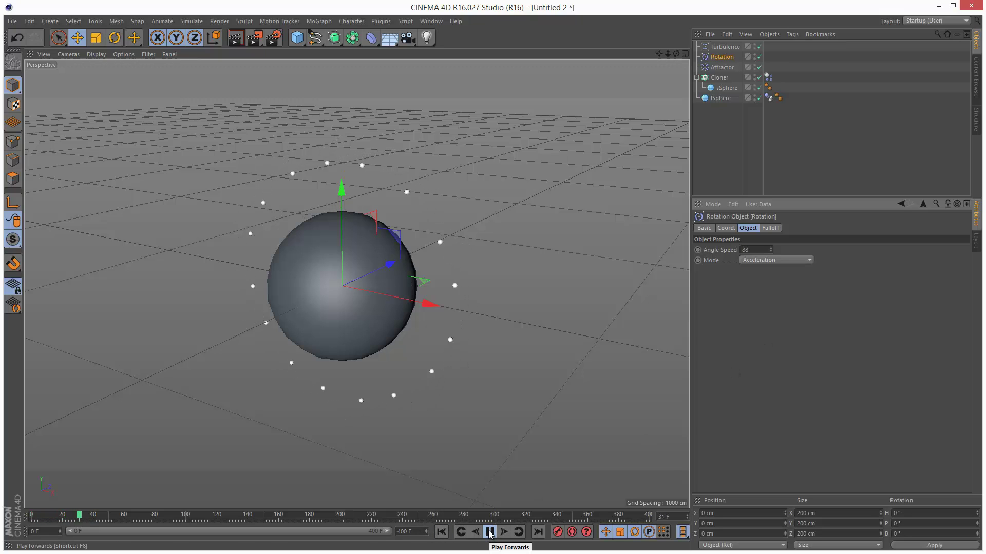
{"action": "left_click", "coordinate": [490, 532]}
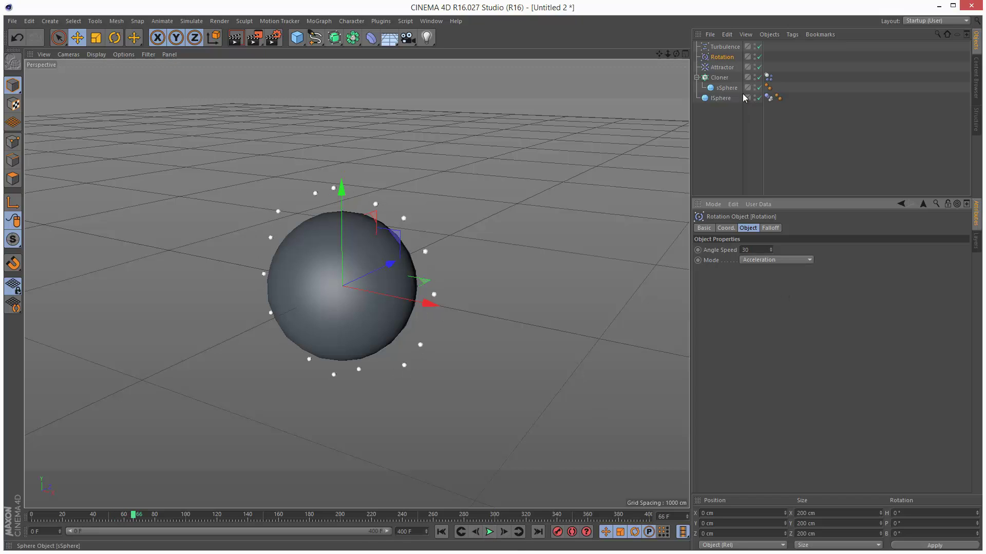
Set the Attractor Strength to 20000 and replay the animation from frame 0.
{"action": "left_click", "coordinate": [735, 67]}
{"action": "left_click", "coordinate": [742, 250]}
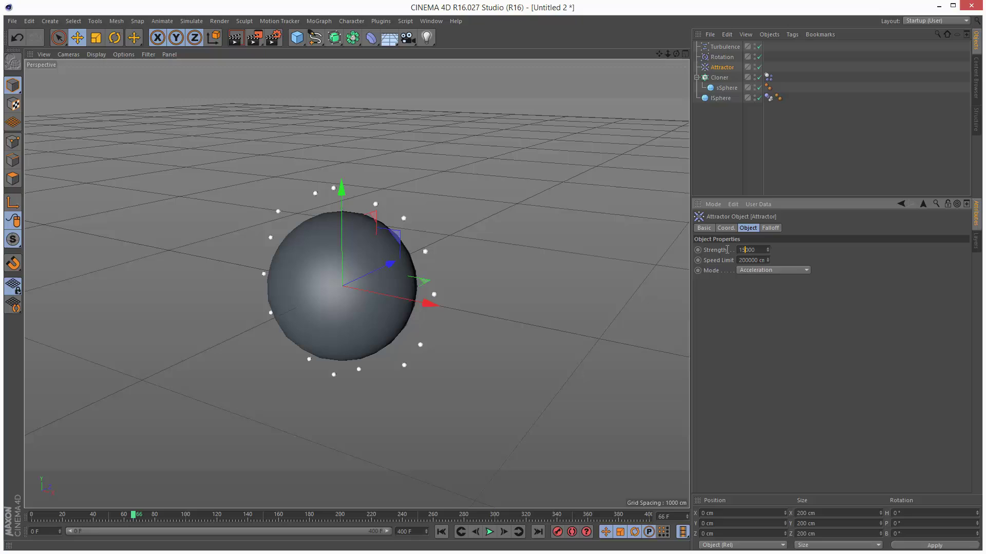
{"action": "left_click", "coordinate": [441, 532]}
{"action": "left_click", "coordinate": [490, 532]}
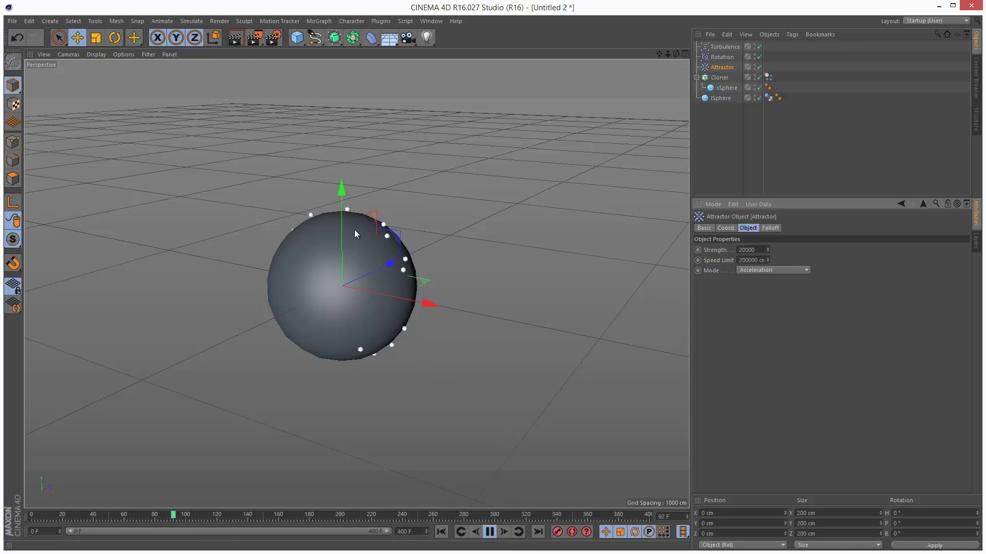
Set the Turbulence Strength to 50 cm and replay the animation from the start.
{"action": "left_click", "coordinate": [725, 47]}
{"action": "double_click", "coordinate": [762, 249]}
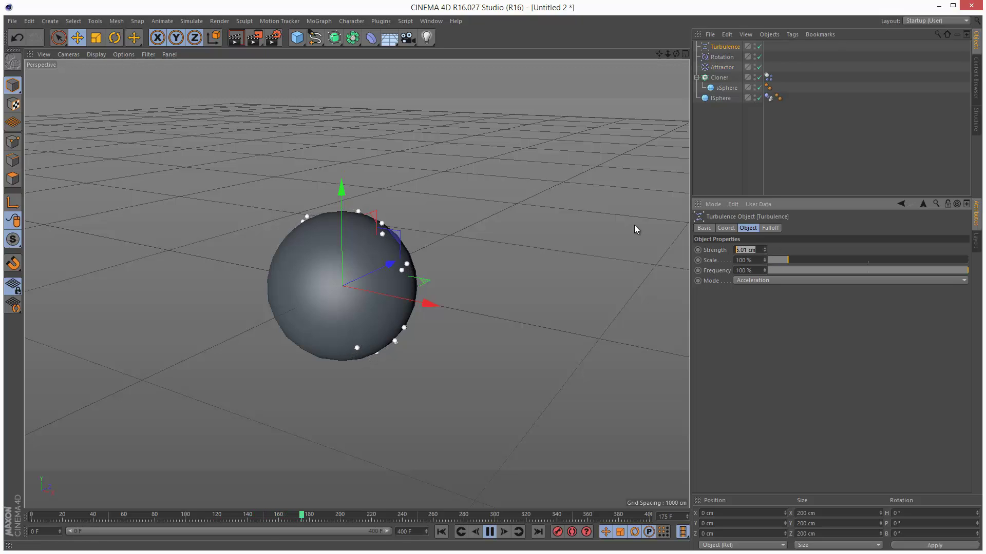
{"action": "type", "text": "50"}
{"action": "key", "text": "Return"}
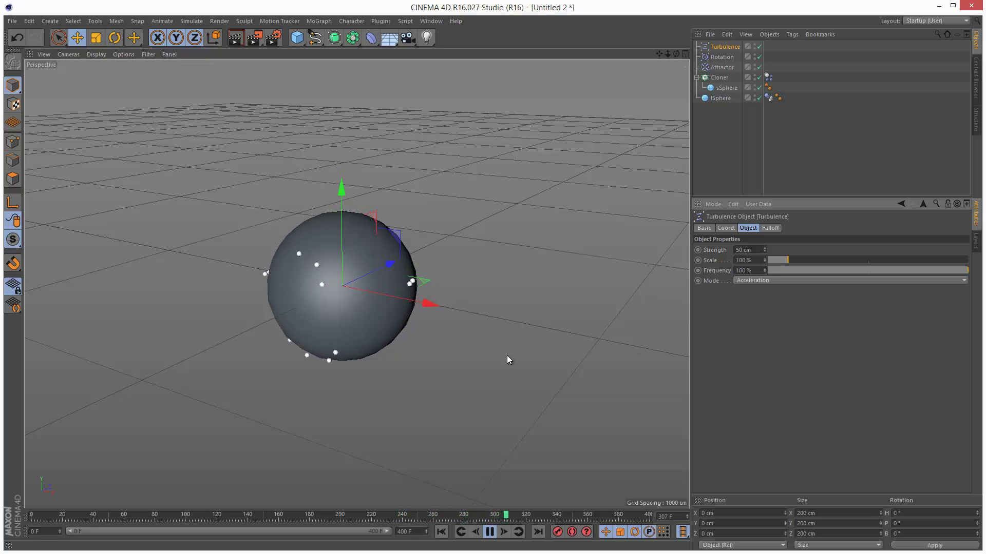
{"action": "left_click", "coordinate": [488, 533]}
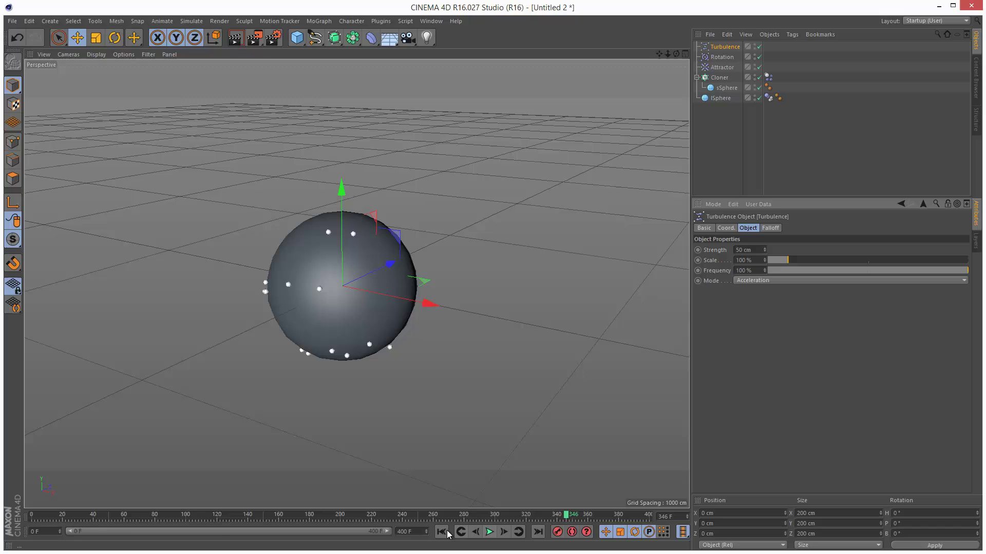
{"action": "left_click", "coordinate": [441, 532]}
{"action": "left_click", "coordinate": [490, 533]}
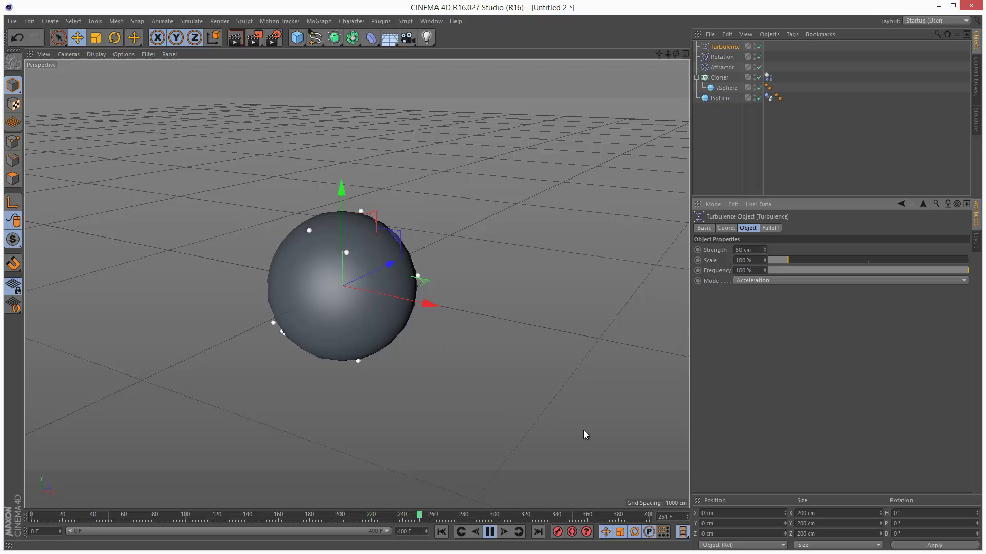
{"action": "left_click", "coordinate": [489, 532]}
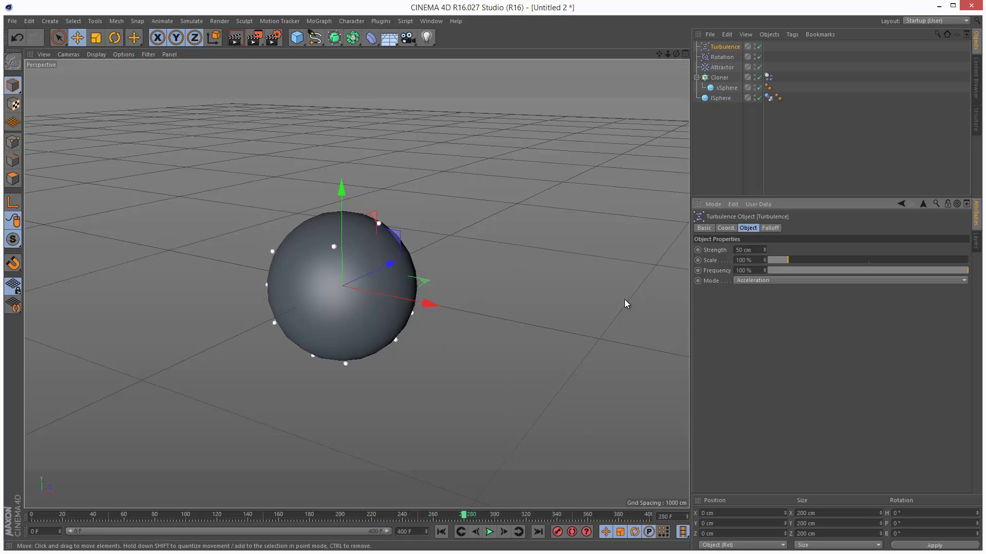
Add a MoGraph Tracer linked to the Cloner with Trace Vertices off, and replay.
{"action": "left_click", "coordinate": [319, 21]}
{"action": "left_click", "coordinate": [353, 150]}
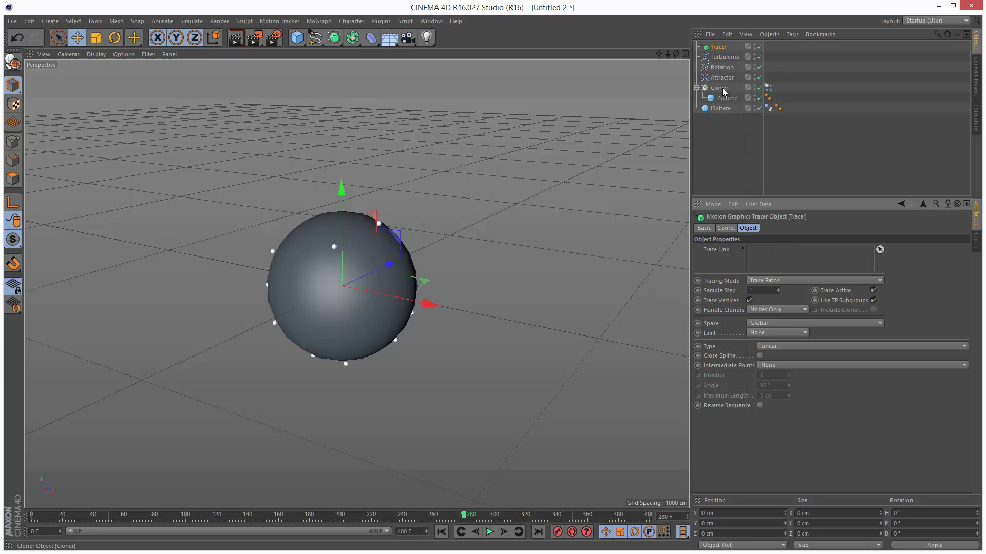
{"action": "left_click_drag", "start_coordinate": [723, 92], "coordinate": [767, 227]}
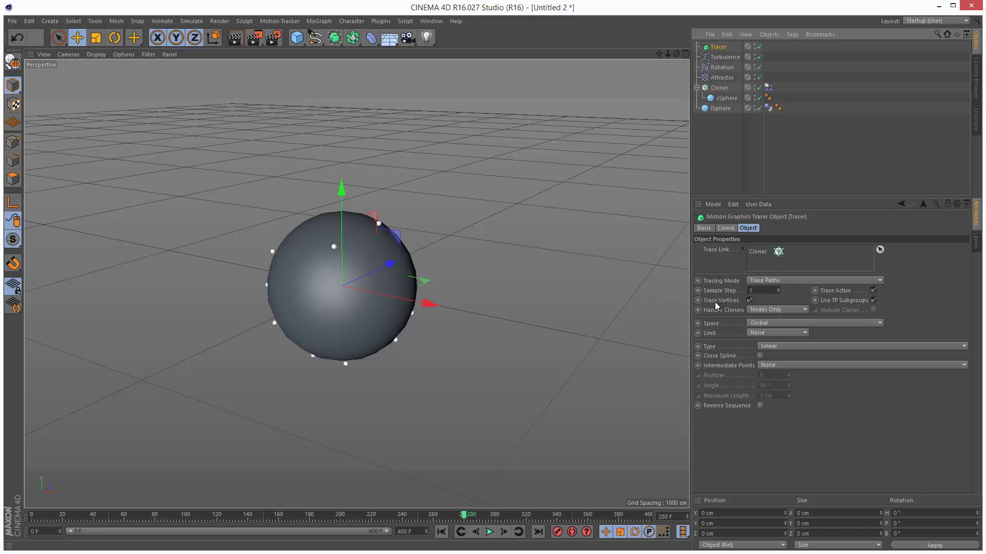
{"action": "left_click", "coordinate": [749, 301]}
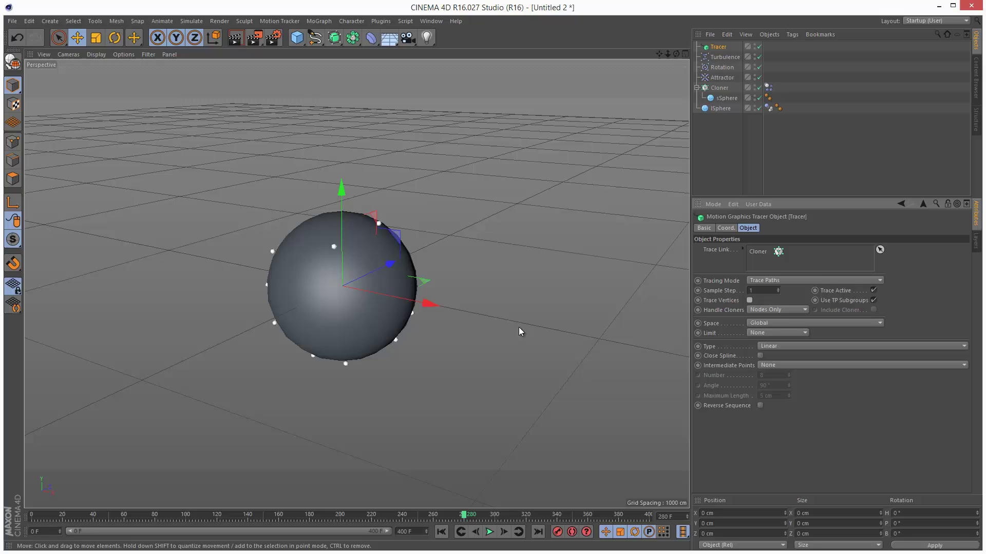
{"action": "left_click", "coordinate": [441, 532]}
{"action": "left_click", "coordinate": [489, 532]}
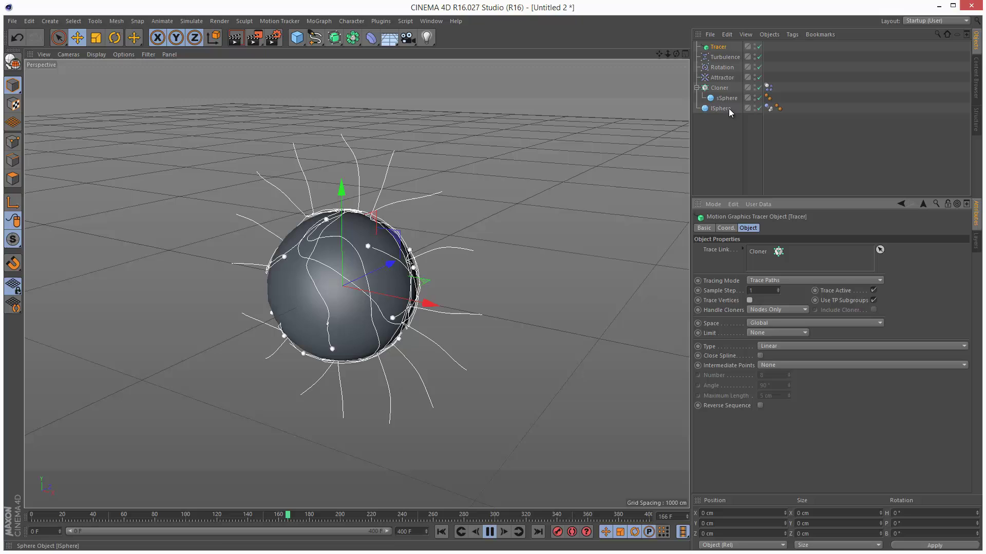
Hide the solid sphere in both the editor and the render.
{"action": "left_click", "coordinate": [753, 106]}
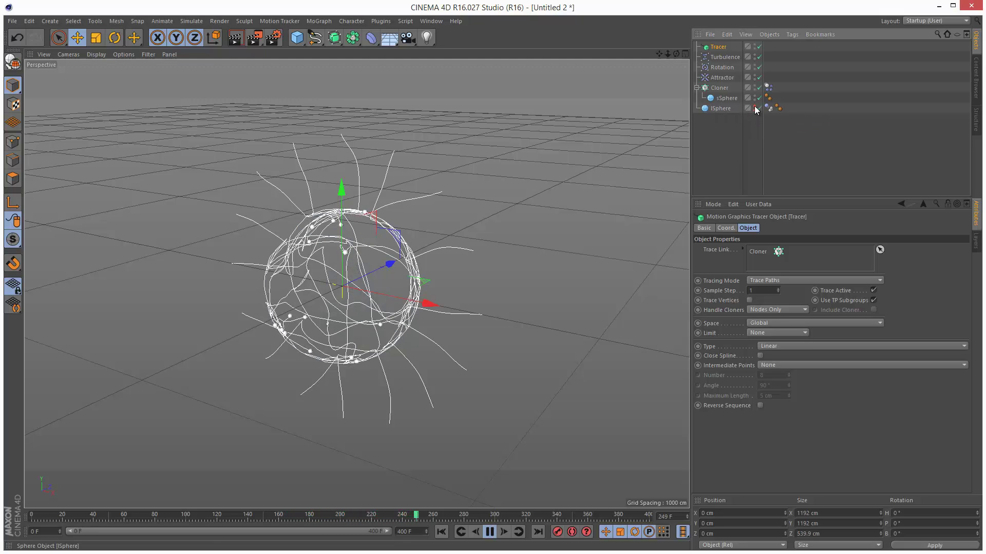
{"action": "left_click", "coordinate": [754, 109]}
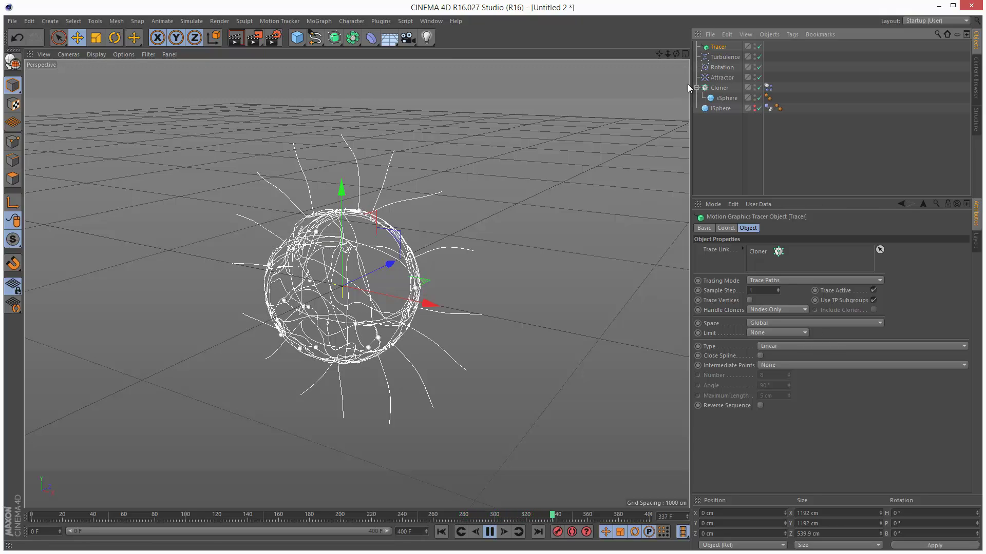
{"action": "scroll", "coordinate": [516, 316], "scroll_direction": "up", "scroll_amount": 5}
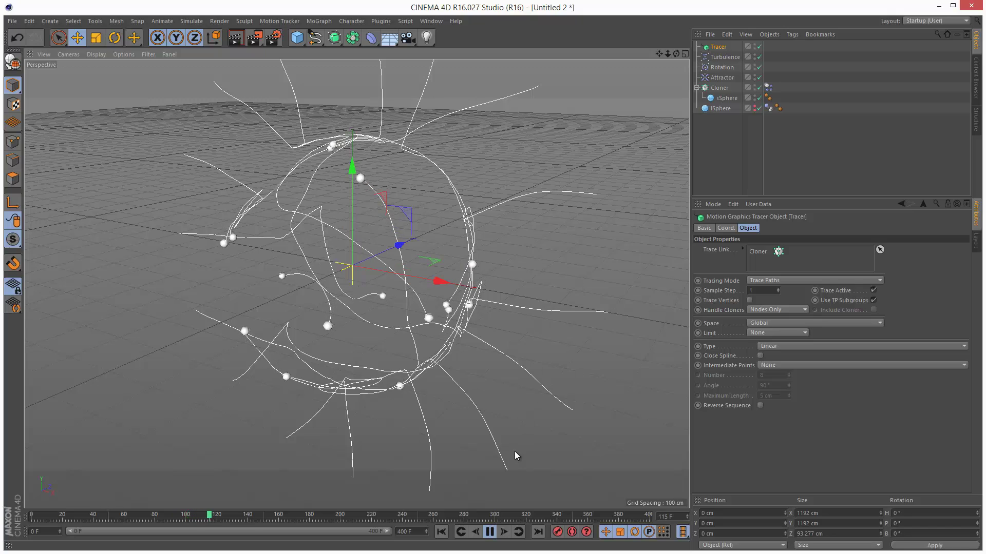
Stop playback at frame 146, preview-render the trails, and hide the other sphere.
{"action": "left_click", "coordinate": [489, 532]}
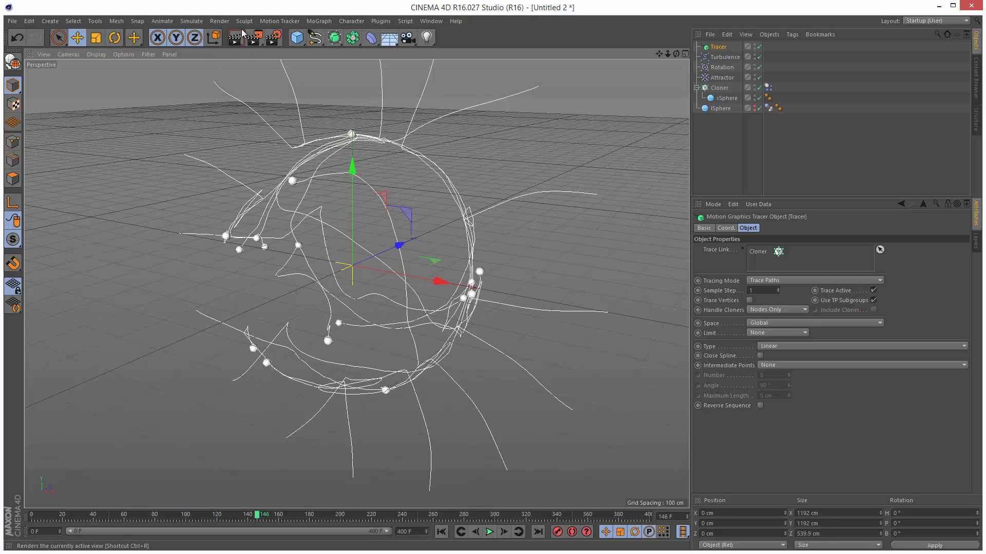
{"action": "key", "text": "ctrl+r"}
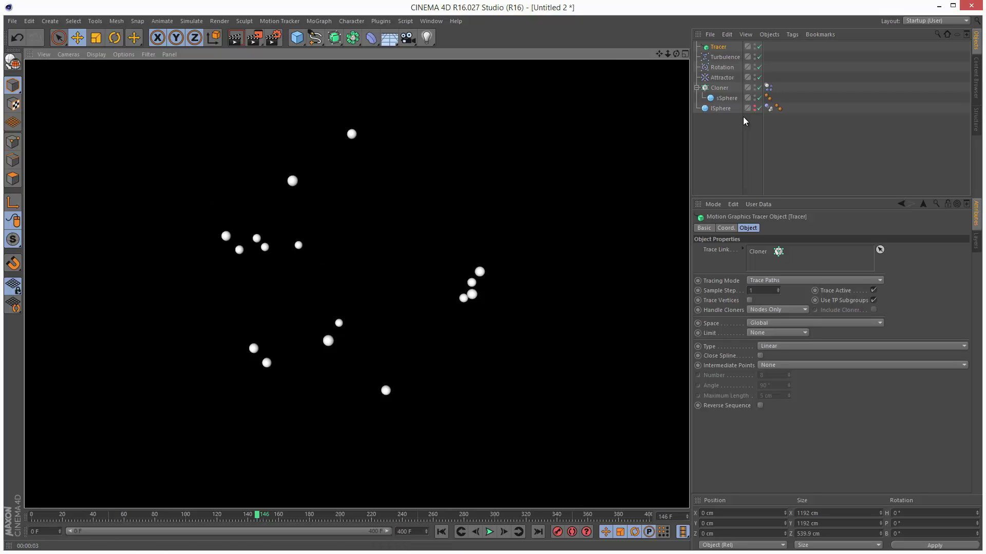
{"action": "left_click", "coordinate": [756, 104]}
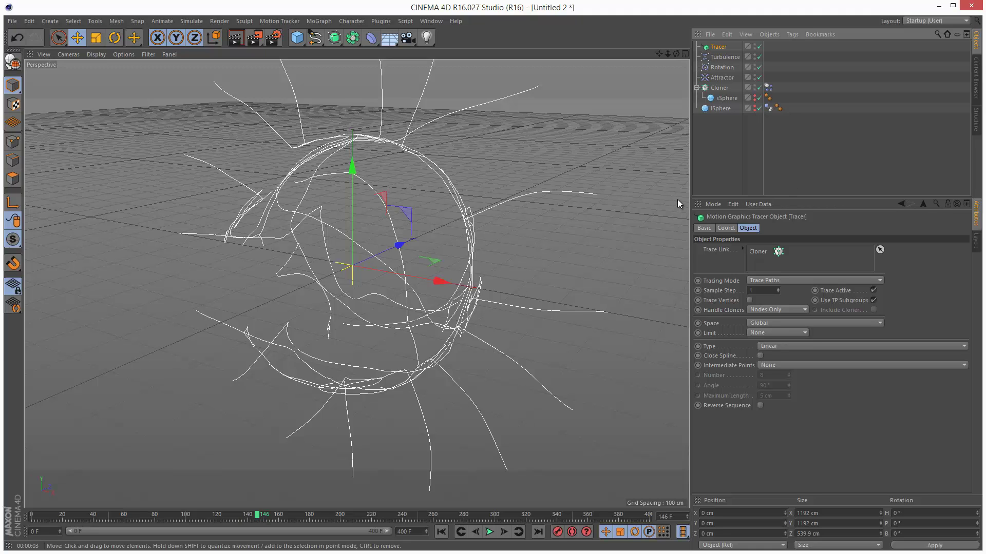
Add a Sweep using the Tracer as its rail and a 1 cm radius Circle profile.
{"action": "mouse_move", "coordinate": [333, 41]}
{"action": "left_mouse_down"}
{"action": "mouse_move", "coordinate": [389, 72]}
{"action": "mouse_move", "coordinate": [392, 87]}
{"action": "left_mouse_up"}
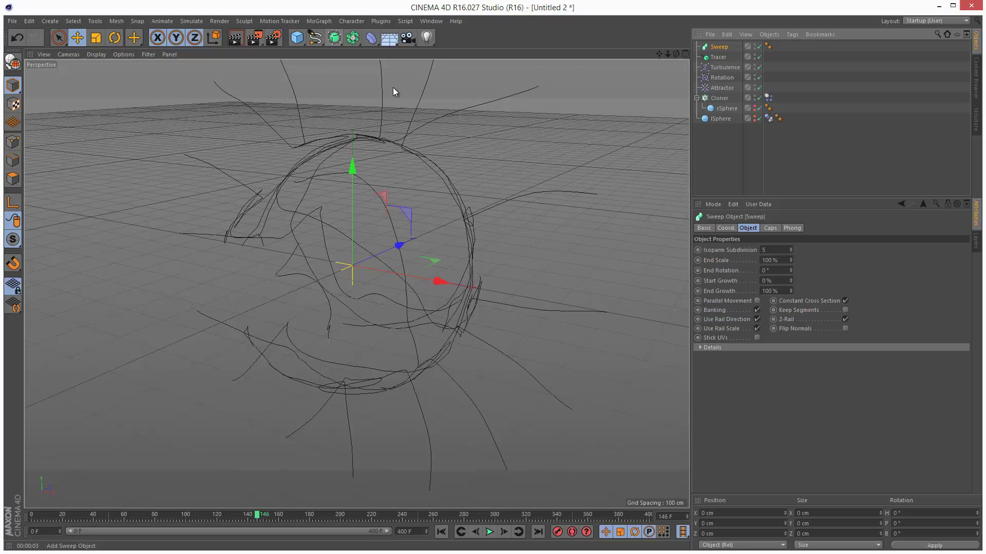
{"action": "left_click_drag", "start_coordinate": [725, 46], "coordinate": [726, 47]}
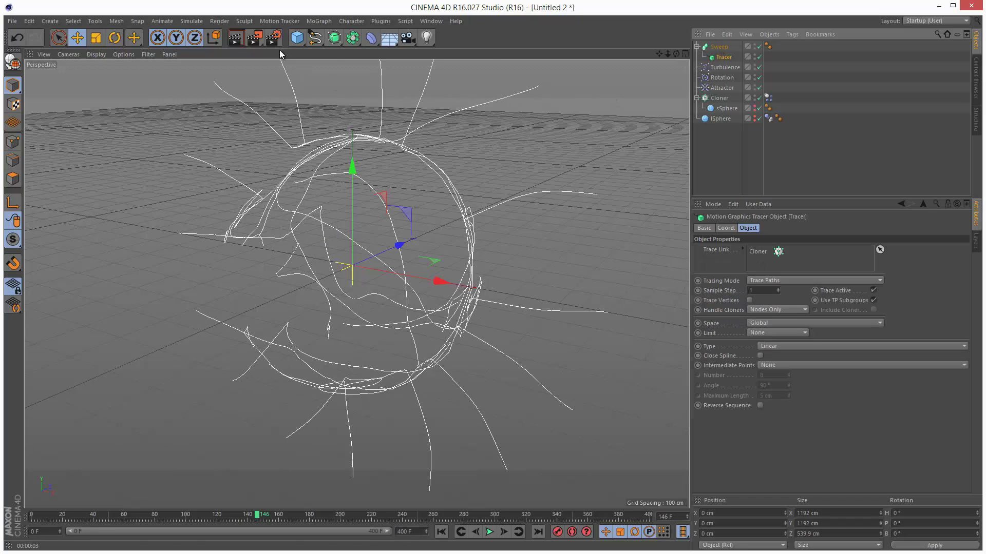
{"action": "left_click_drag", "start_coordinate": [314, 37], "coordinate": [395, 88]}
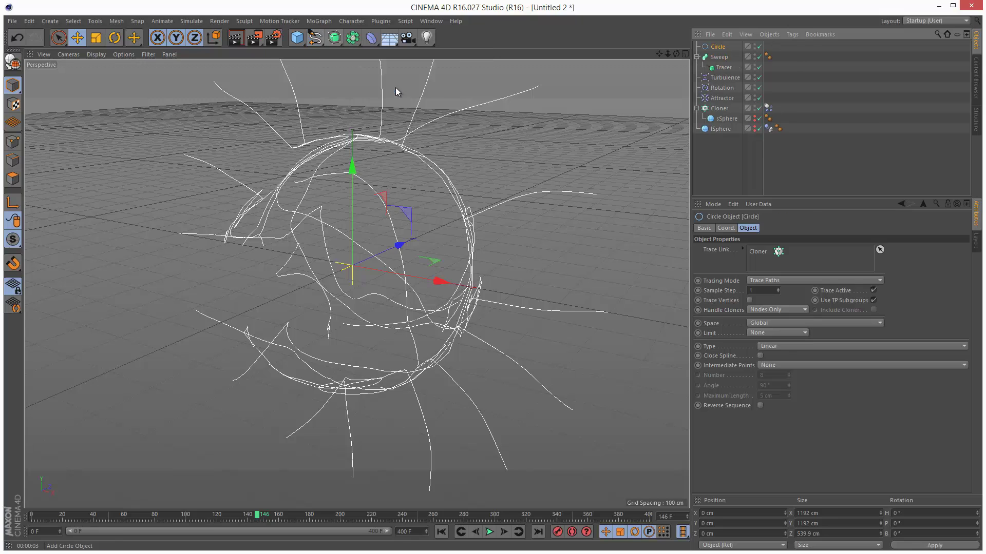
{"action": "left_click_drag", "start_coordinate": [718, 48], "coordinate": [718, 63]}
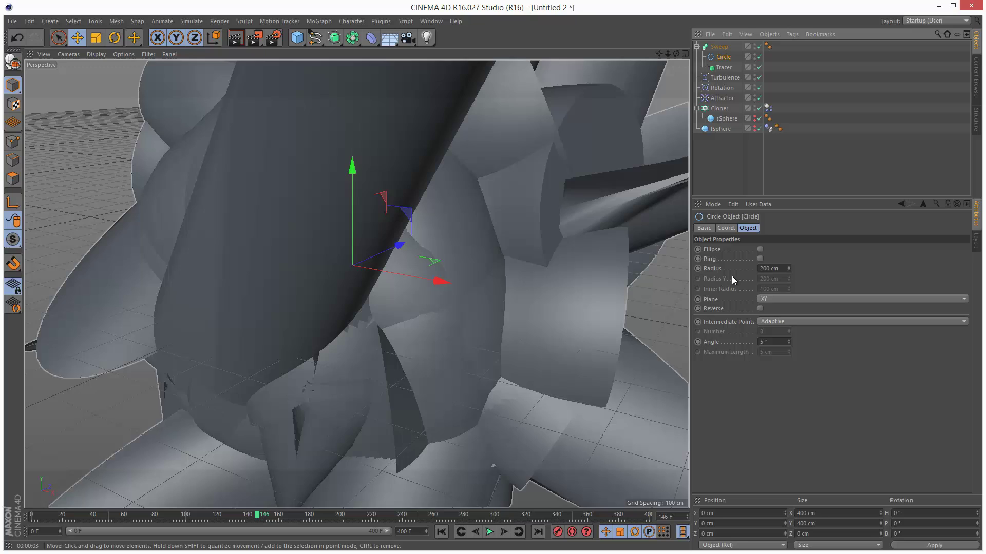
{"action": "double_click", "coordinate": [772, 268]}
{"action": "type", "text": "1"}
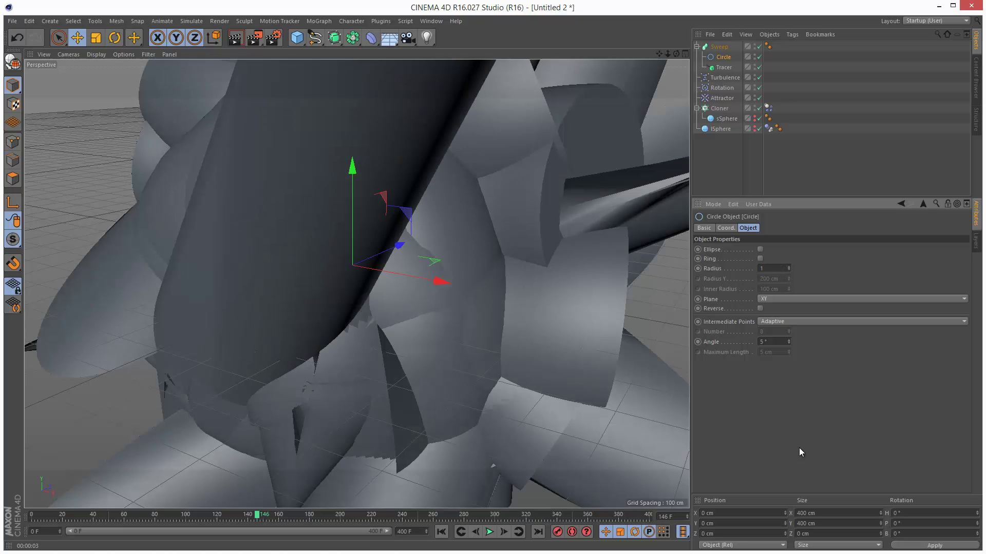
{"action": "key", "text": "Return"}
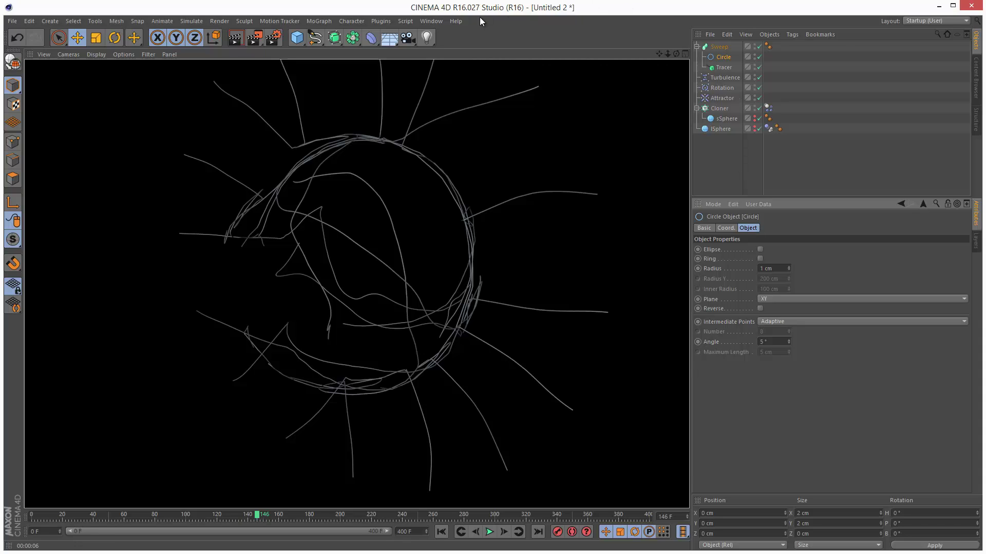
Create a new material named Mat in the Materials manager and apply it to the Sweep.
{"action": "left_click", "coordinate": [445, 21]}
{"action": "left_click", "coordinate": [359, 188]}
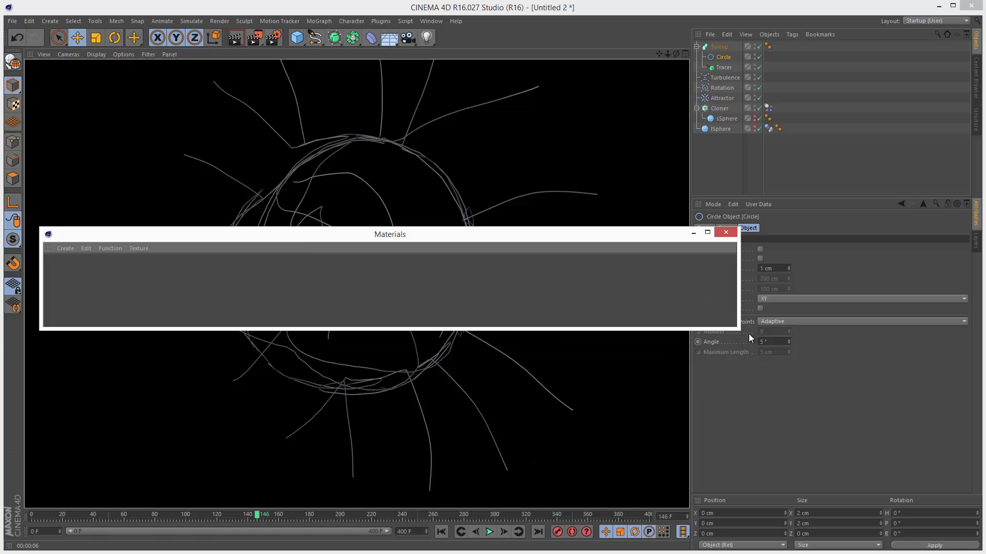
{"action": "left_click_drag", "start_coordinate": [738, 326], "coordinate": [485, 457]}
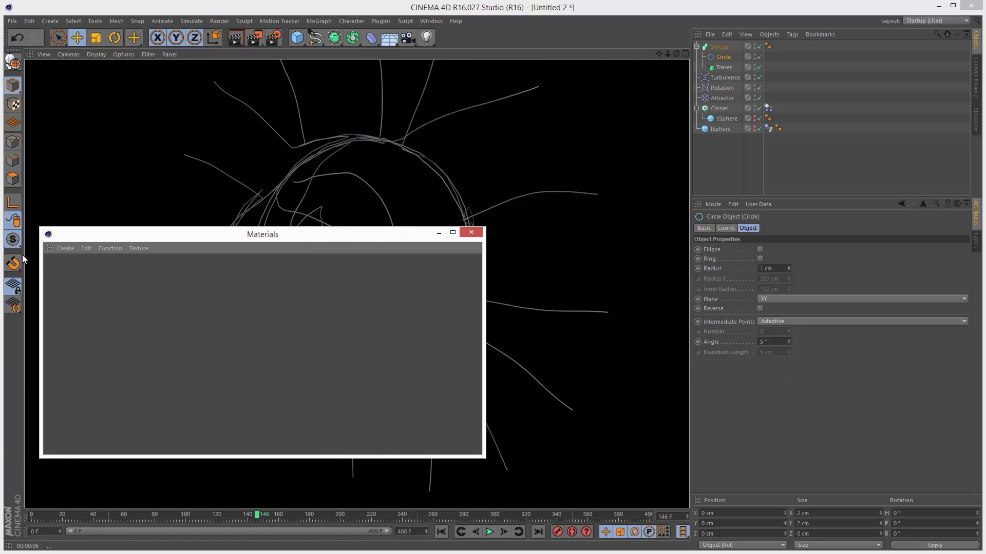
{"action": "left_click", "coordinate": [65, 248]}
{"action": "left_click", "coordinate": [77, 264]}
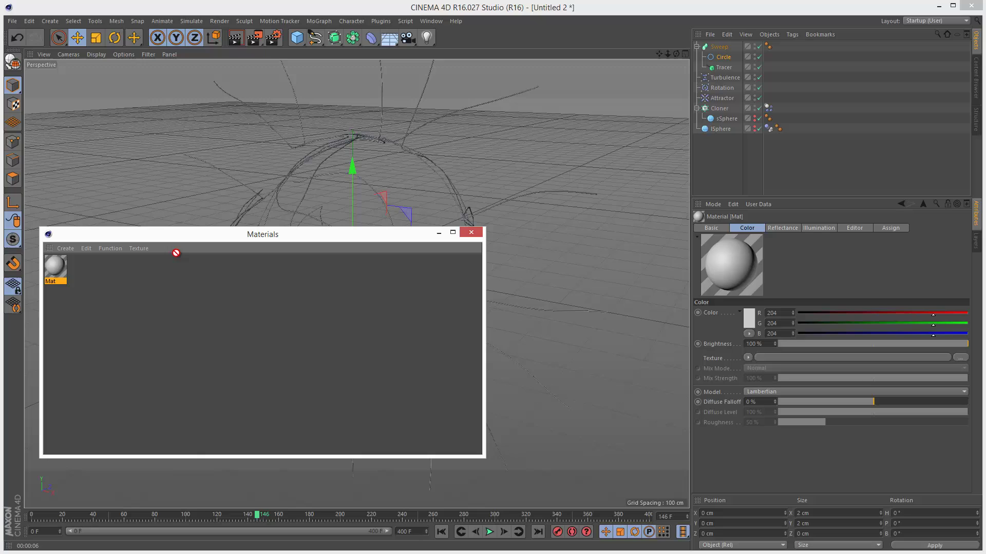
{"action": "left_click_drag", "start_coordinate": [176, 252], "coordinate": [739, 72]}
{"action": "left_click_drag", "start_coordinate": [724, 106], "coordinate": [779, 48]}
{"action": "left_click", "coordinate": [475, 233]}
In Mat, disable Color and Reflectance and enable only the Luminance channel.
{"action": "double_click", "coordinate": [779, 46]}
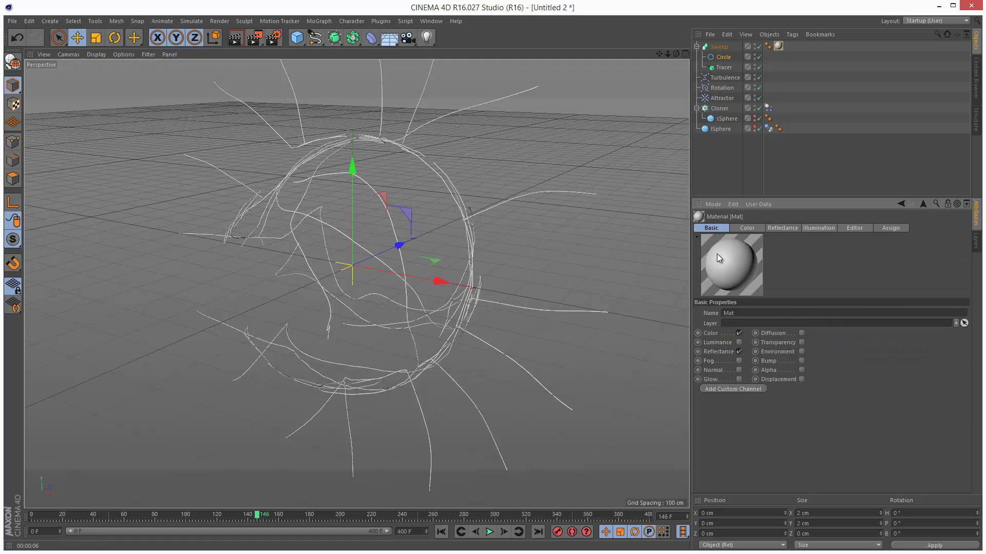
{"action": "left_click", "coordinate": [739, 343]}
{"action": "left_click", "coordinate": [739, 352]}
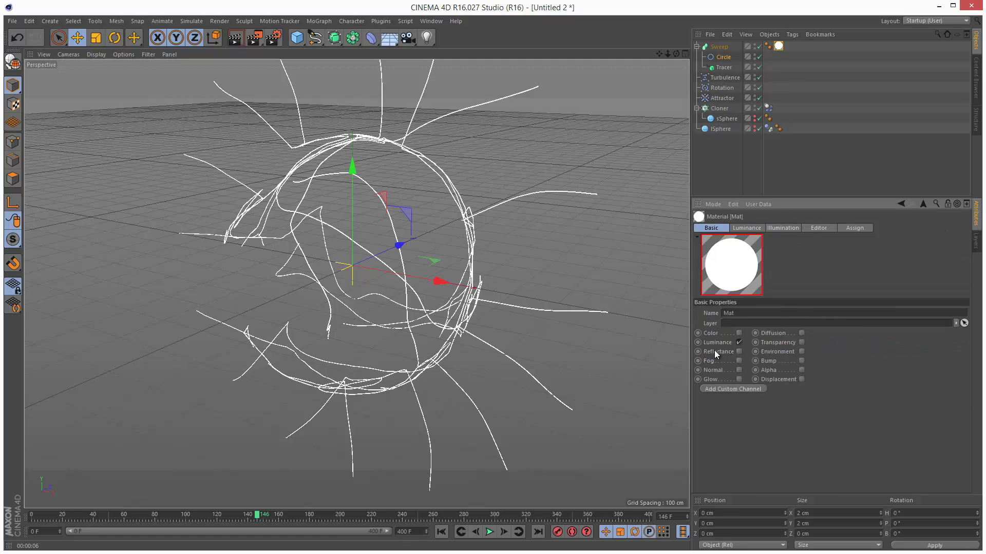
{"action": "left_click", "coordinate": [739, 333]}
{"action": "left_click", "coordinate": [750, 228]}
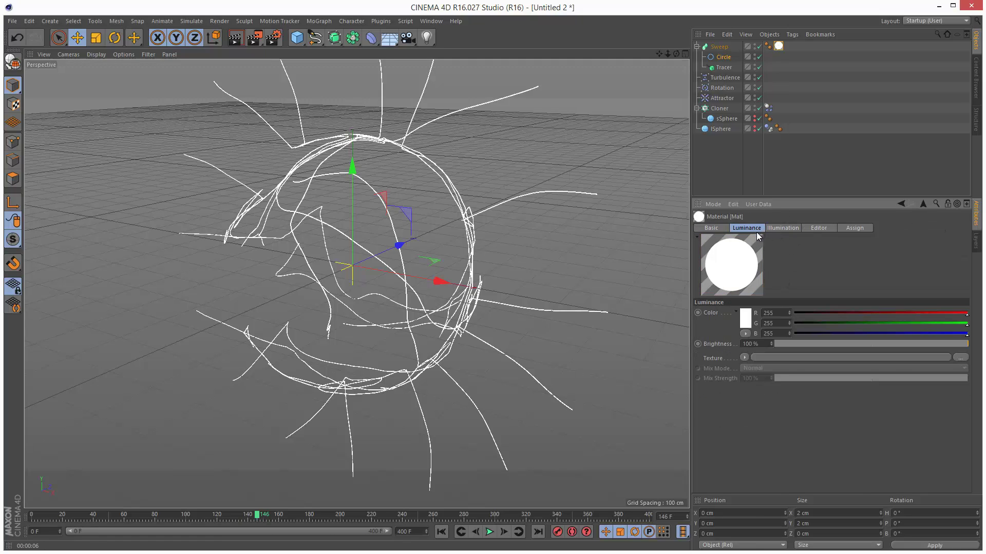
Set the Luminance texture to a Gradient using the Rainbow 2 preset, then render the viewport.
{"action": "left_click", "coordinate": [744, 358]}
{"action": "left_click", "coordinate": [777, 467]}
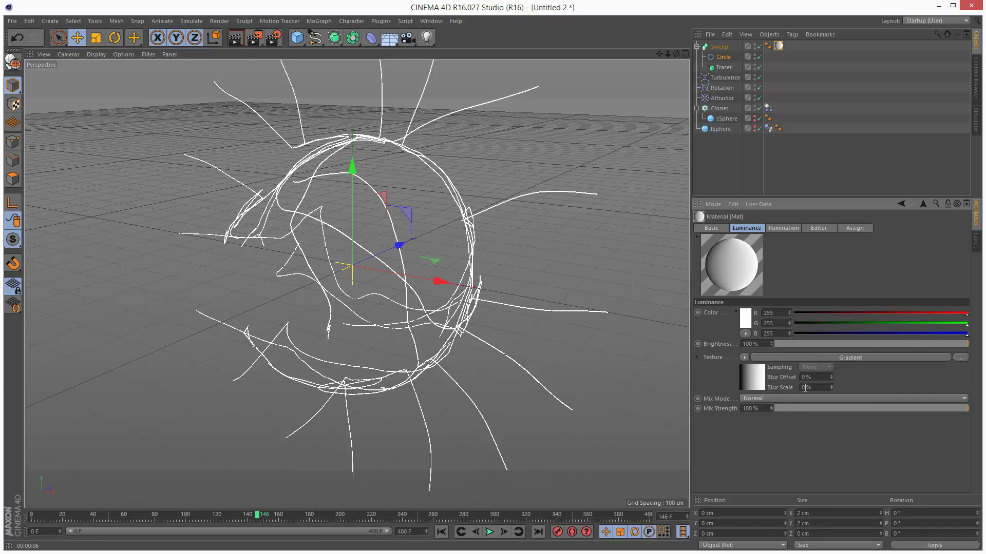
{"action": "left_click", "coordinate": [849, 357]}
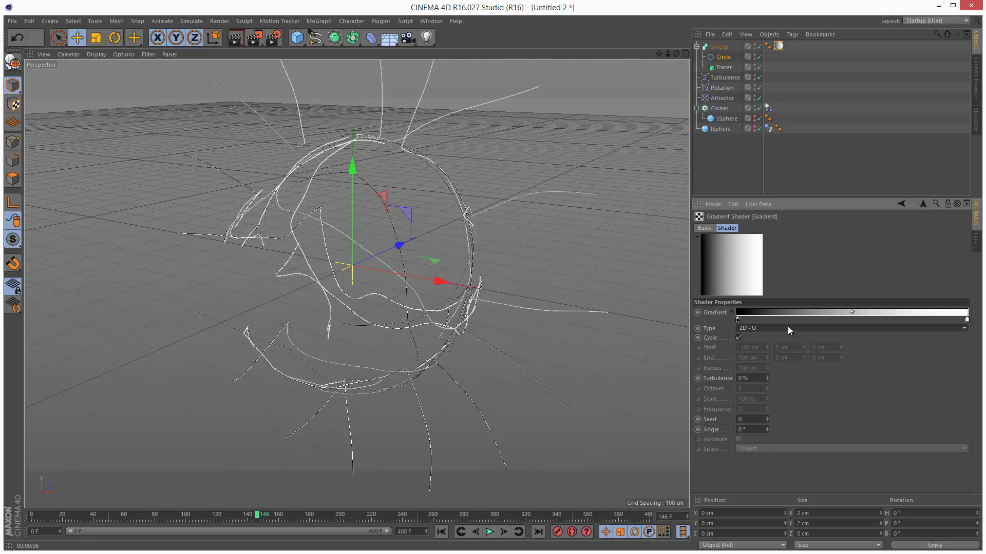
{"action": "left_click", "coordinate": [731, 313]}
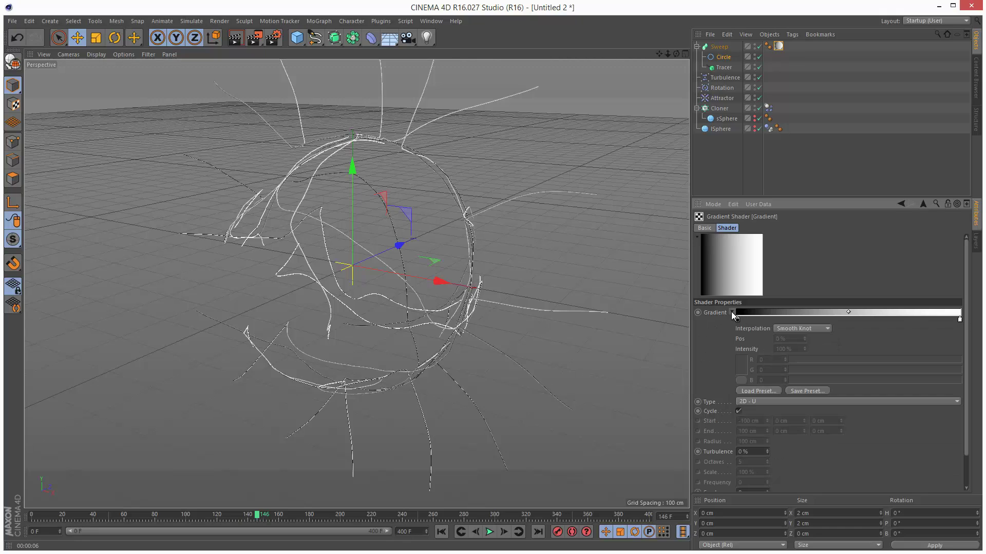
{"action": "left_click", "coordinate": [732, 312]}
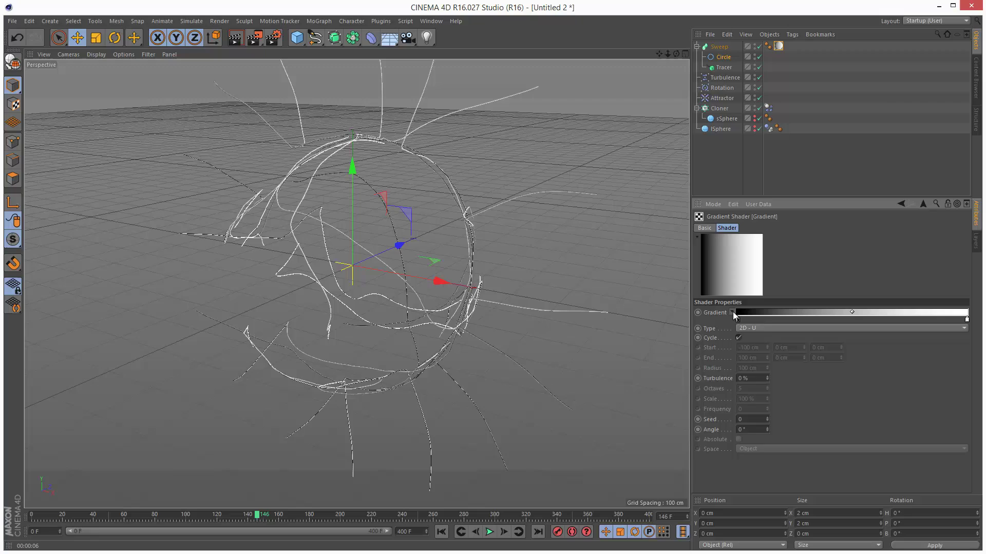
{"action": "left_click", "coordinate": [732, 313]}
{"action": "left_click", "coordinate": [757, 392]}
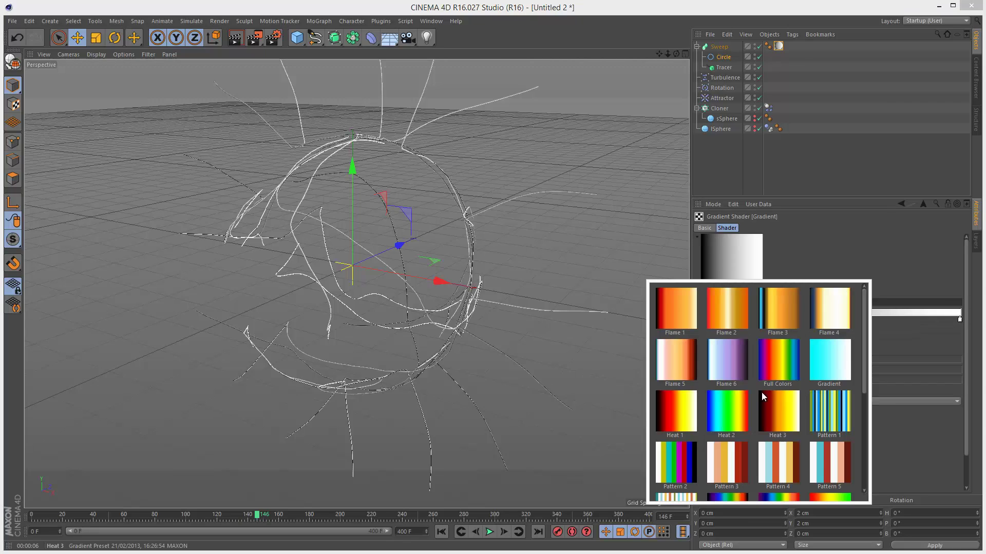
{"action": "left_click_drag", "start_coordinate": [865, 328], "coordinate": [872, 442]}
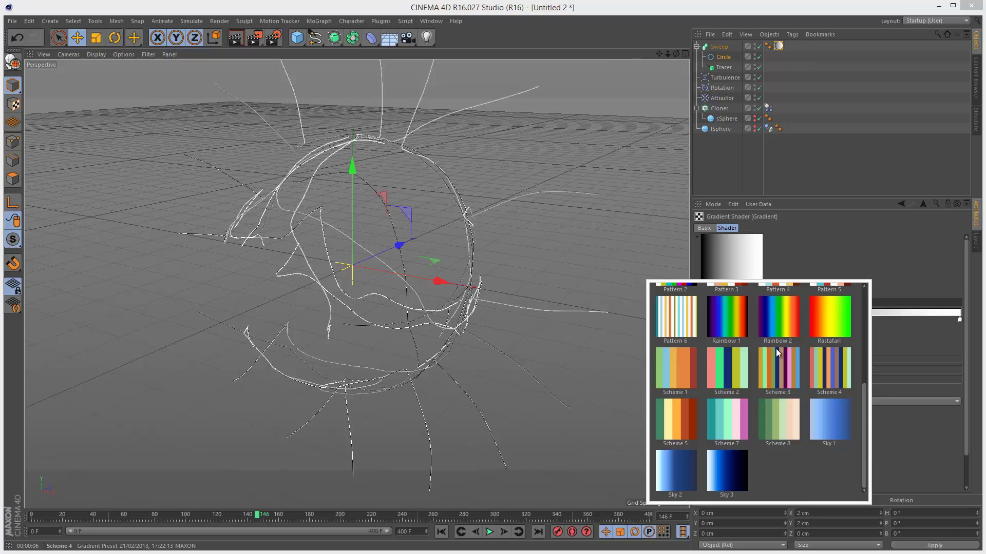
{"action": "left_click", "coordinate": [777, 321]}
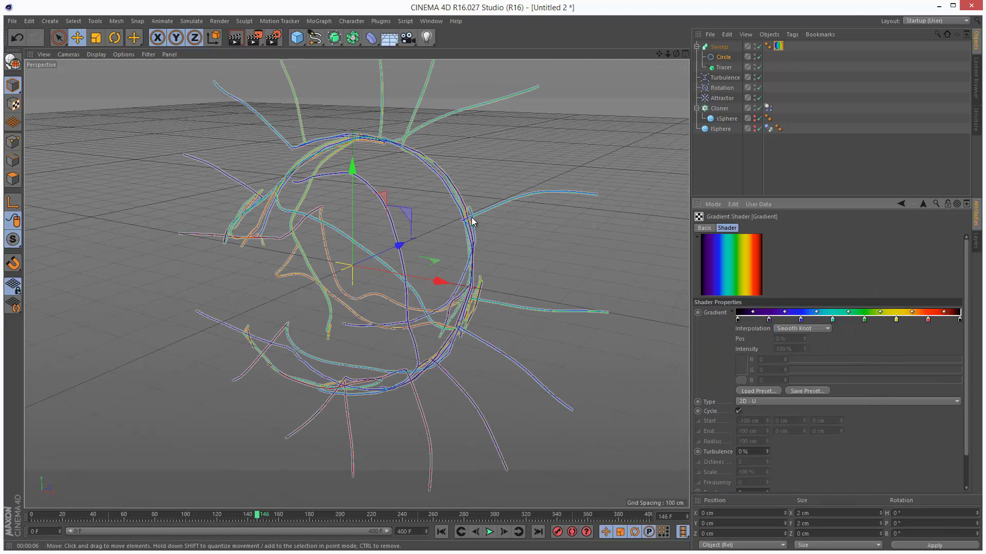
{"action": "left_click", "coordinate": [237, 43]}
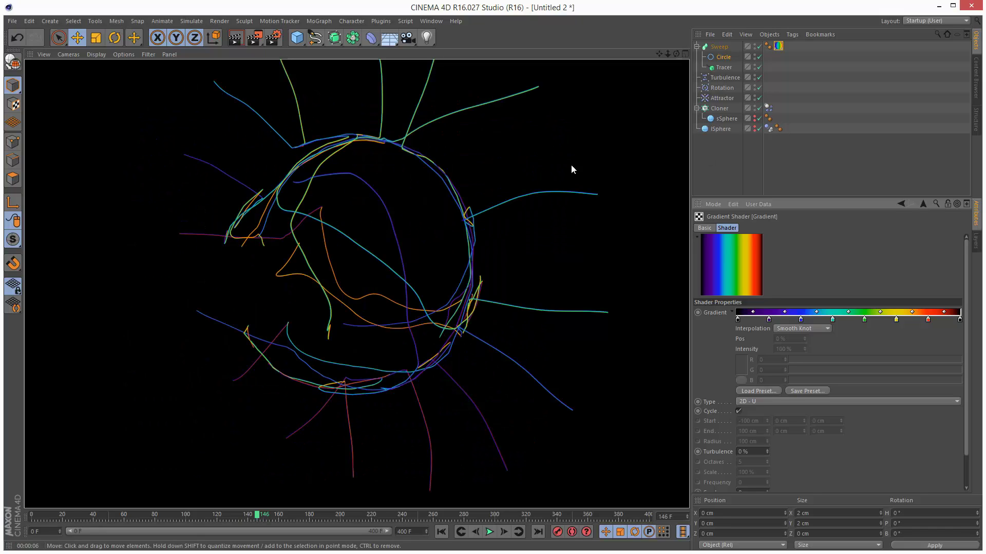
Shape the Sweep's Scale curve low at both ends with a raised middle, then render.
{"action": "left_click", "coordinate": [721, 46]}
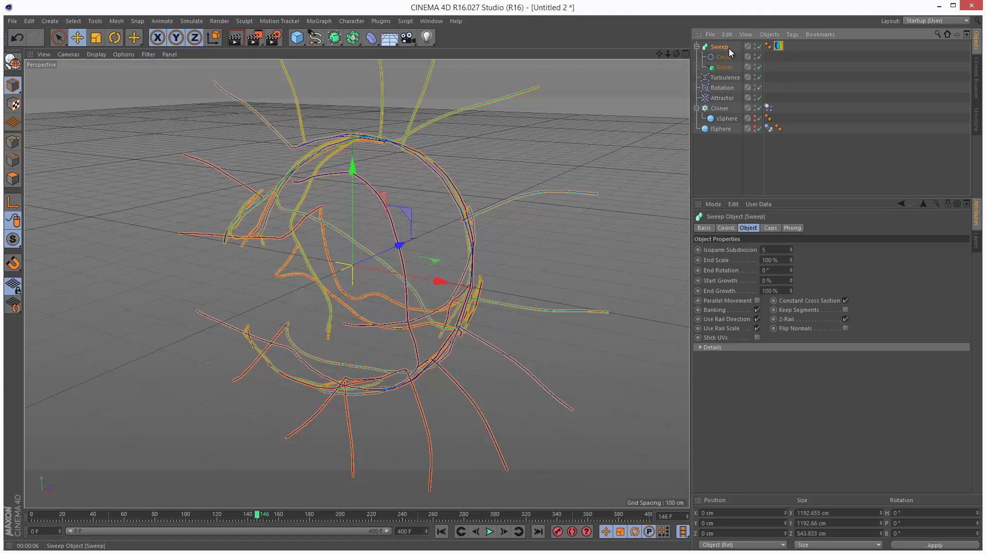
{"action": "left_click", "coordinate": [704, 348]}
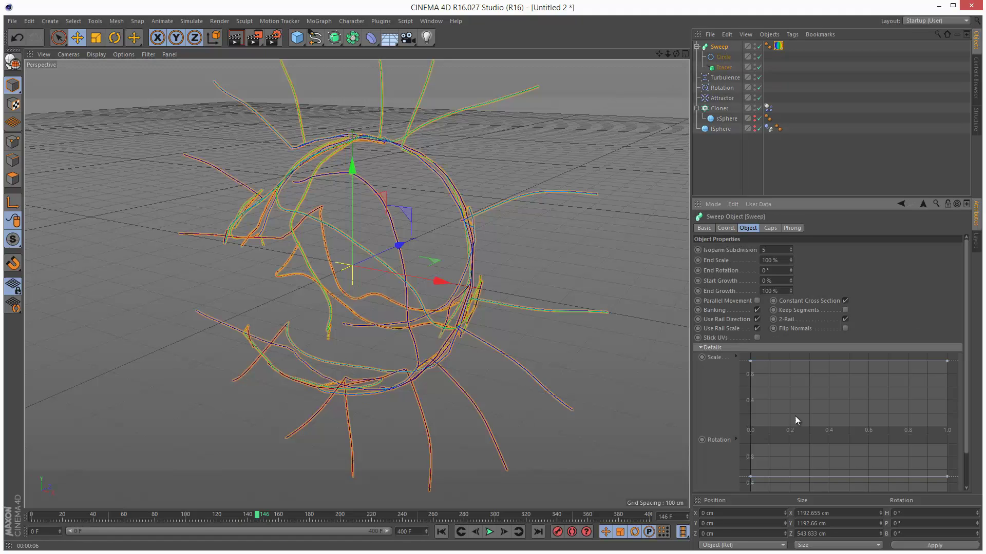
{"action": "left_click_drag", "start_coordinate": [747, 366], "coordinate": [747, 410]}
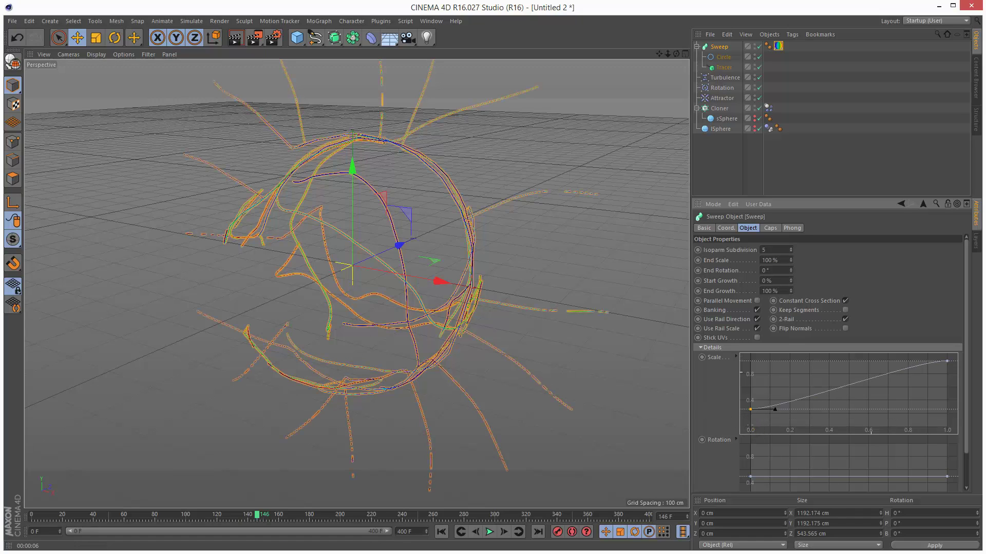
{"action": "left_click_drag", "start_coordinate": [952, 364], "coordinate": [954, 402]}
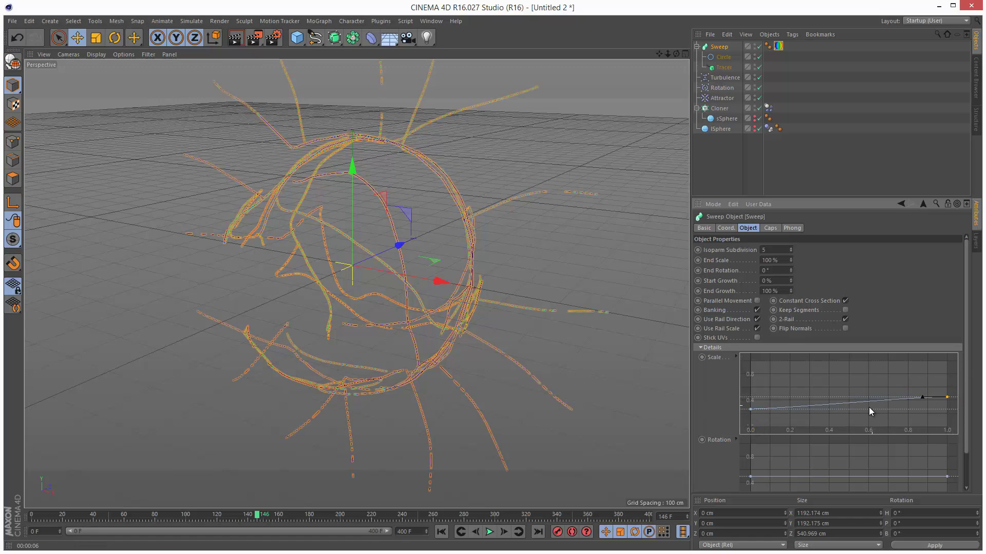
{"action": "left_click_drag", "start_coordinate": [864, 403], "coordinate": [858, 373], "text": "ctrl"}
{"action": "left_click_drag", "start_coordinate": [947, 398], "coordinate": [947, 426]}
{"action": "left_click_drag", "start_coordinate": [751, 409], "coordinate": [750, 425]}
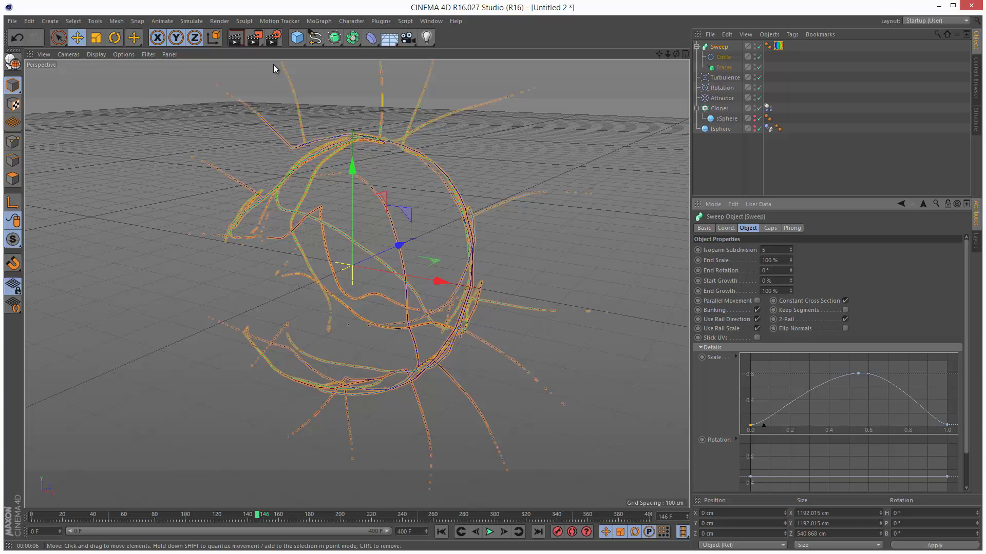
{"action": "left_click", "coordinate": [235, 37]}
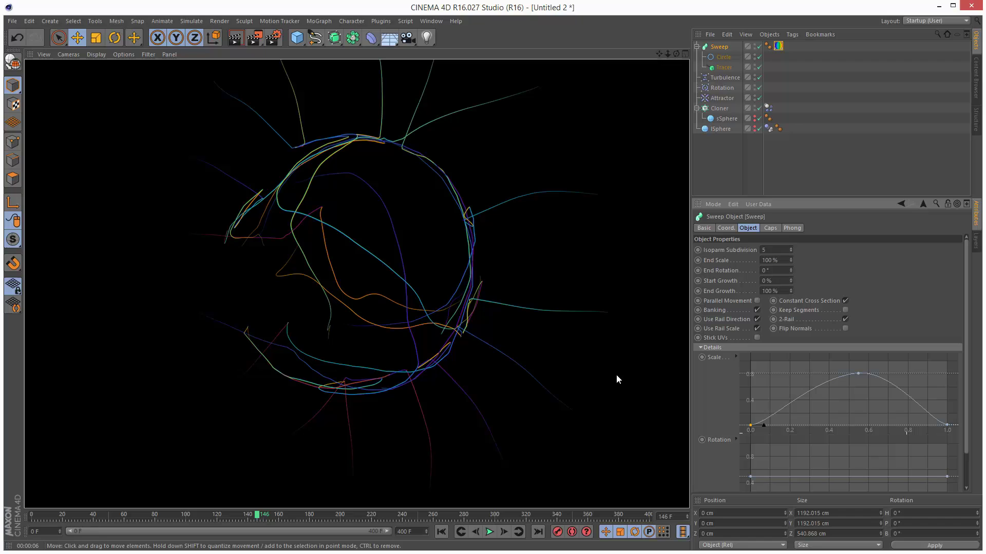
Replay the animation from the start, stop at frame 393, and render the viewport.
{"action": "left_click", "coordinate": [441, 532]}
{"action": "left_click", "coordinate": [489, 532]}
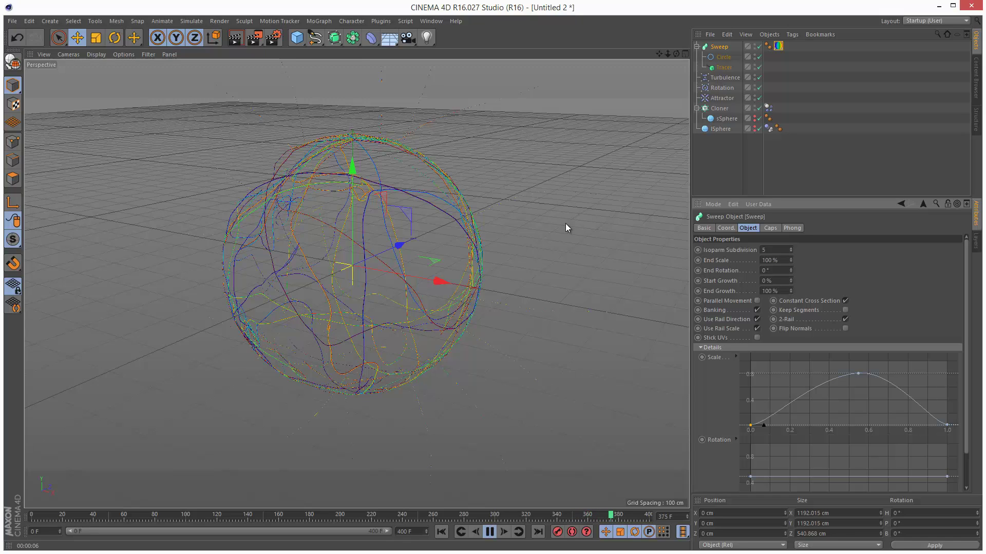
{"action": "left_click", "coordinate": [489, 532]}
{"action": "left_click", "coordinate": [237, 39]}
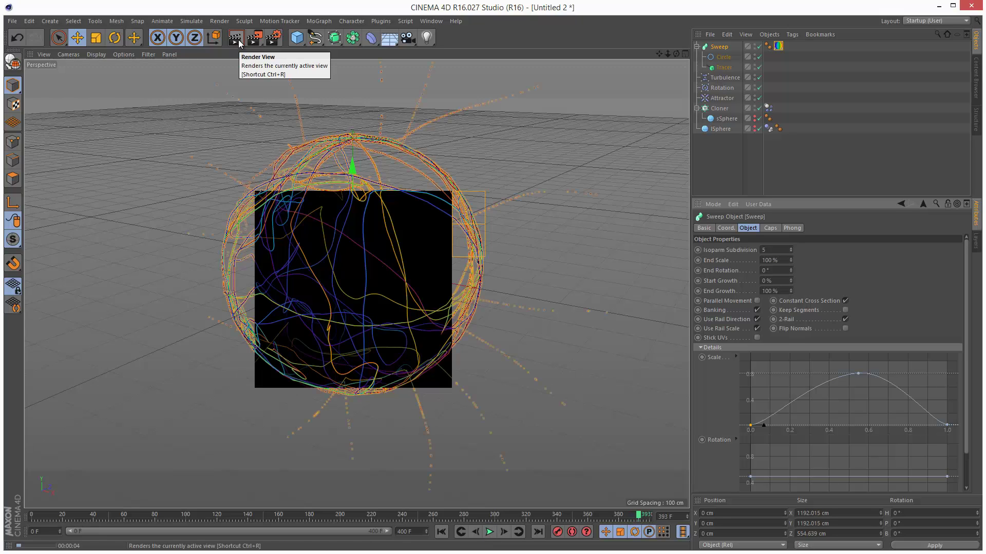